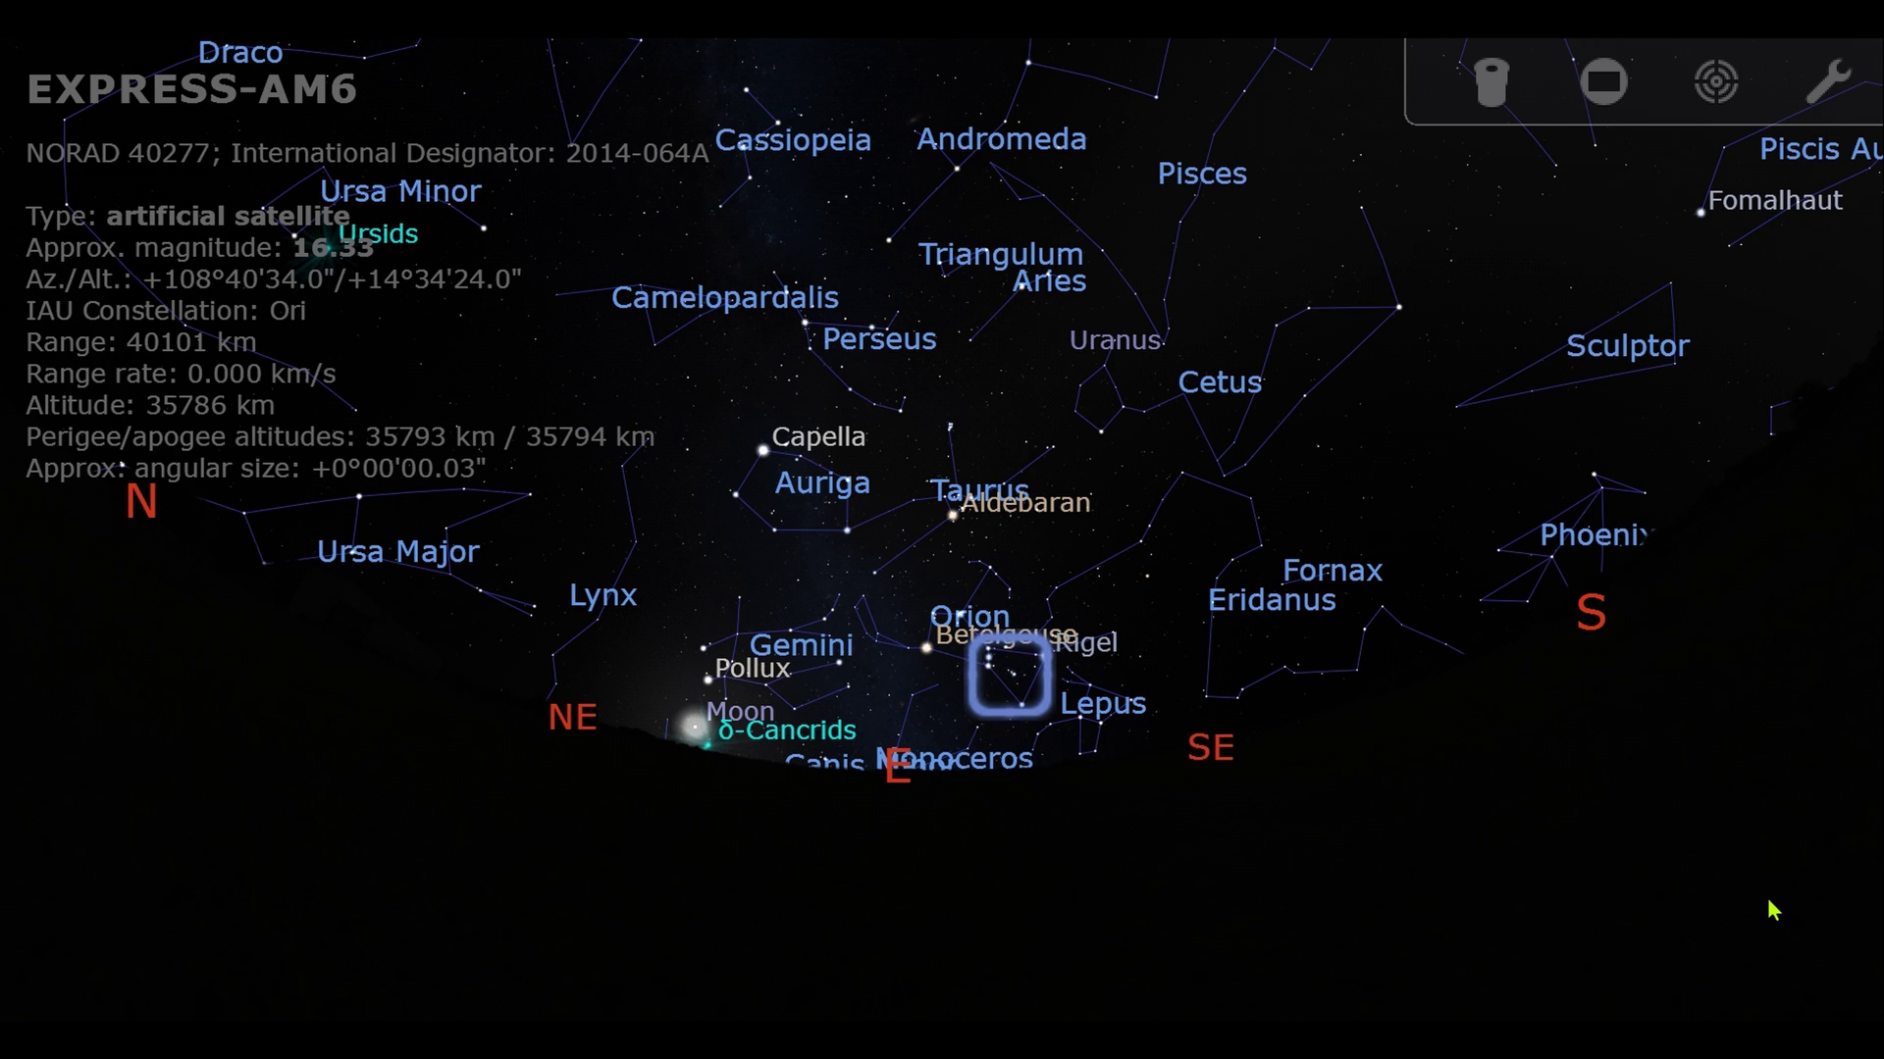
Step: Zoom into the Orion Nebula in Stellarium and select Becklin's Star
{"action": "scroll", "coordinate": [985, 353], "scroll_direction": "up", "scroll_amount": 3}
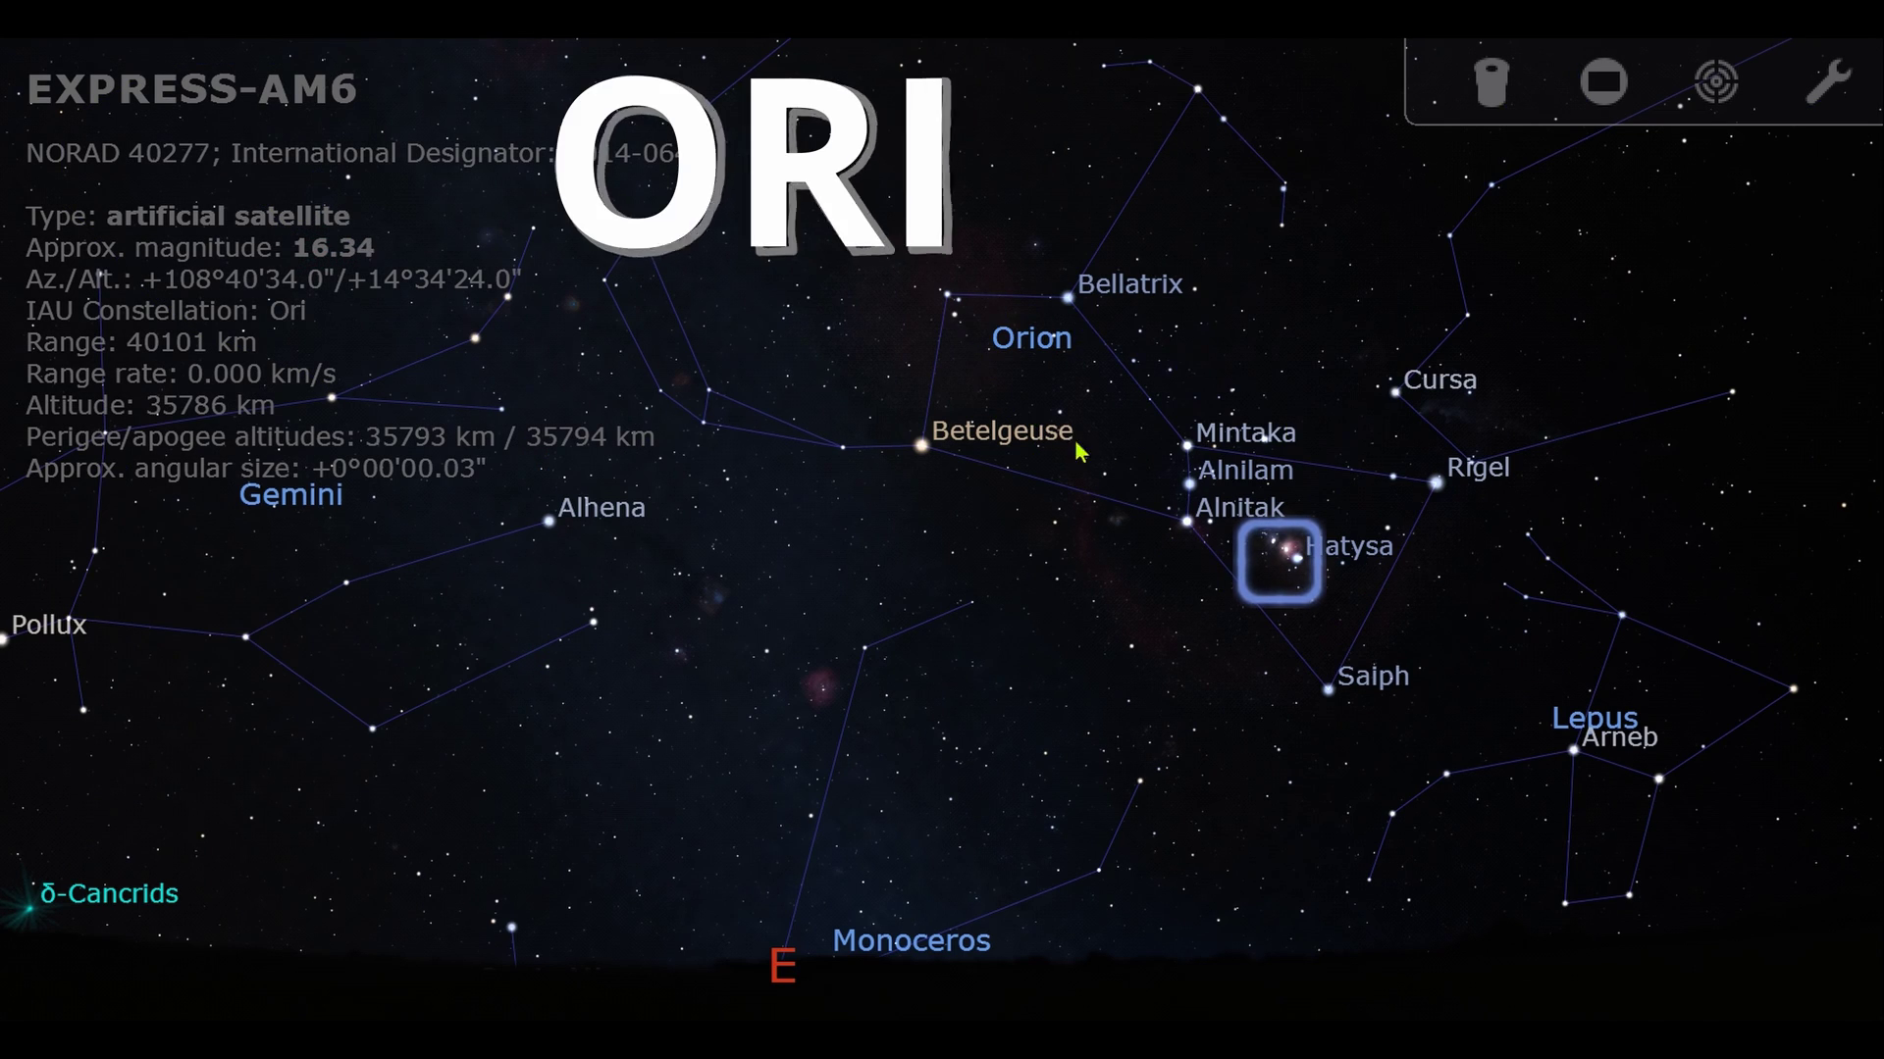
{"action": "scroll", "coordinate": [1363, 638], "scroll_direction": "up", "scroll_amount": 3}
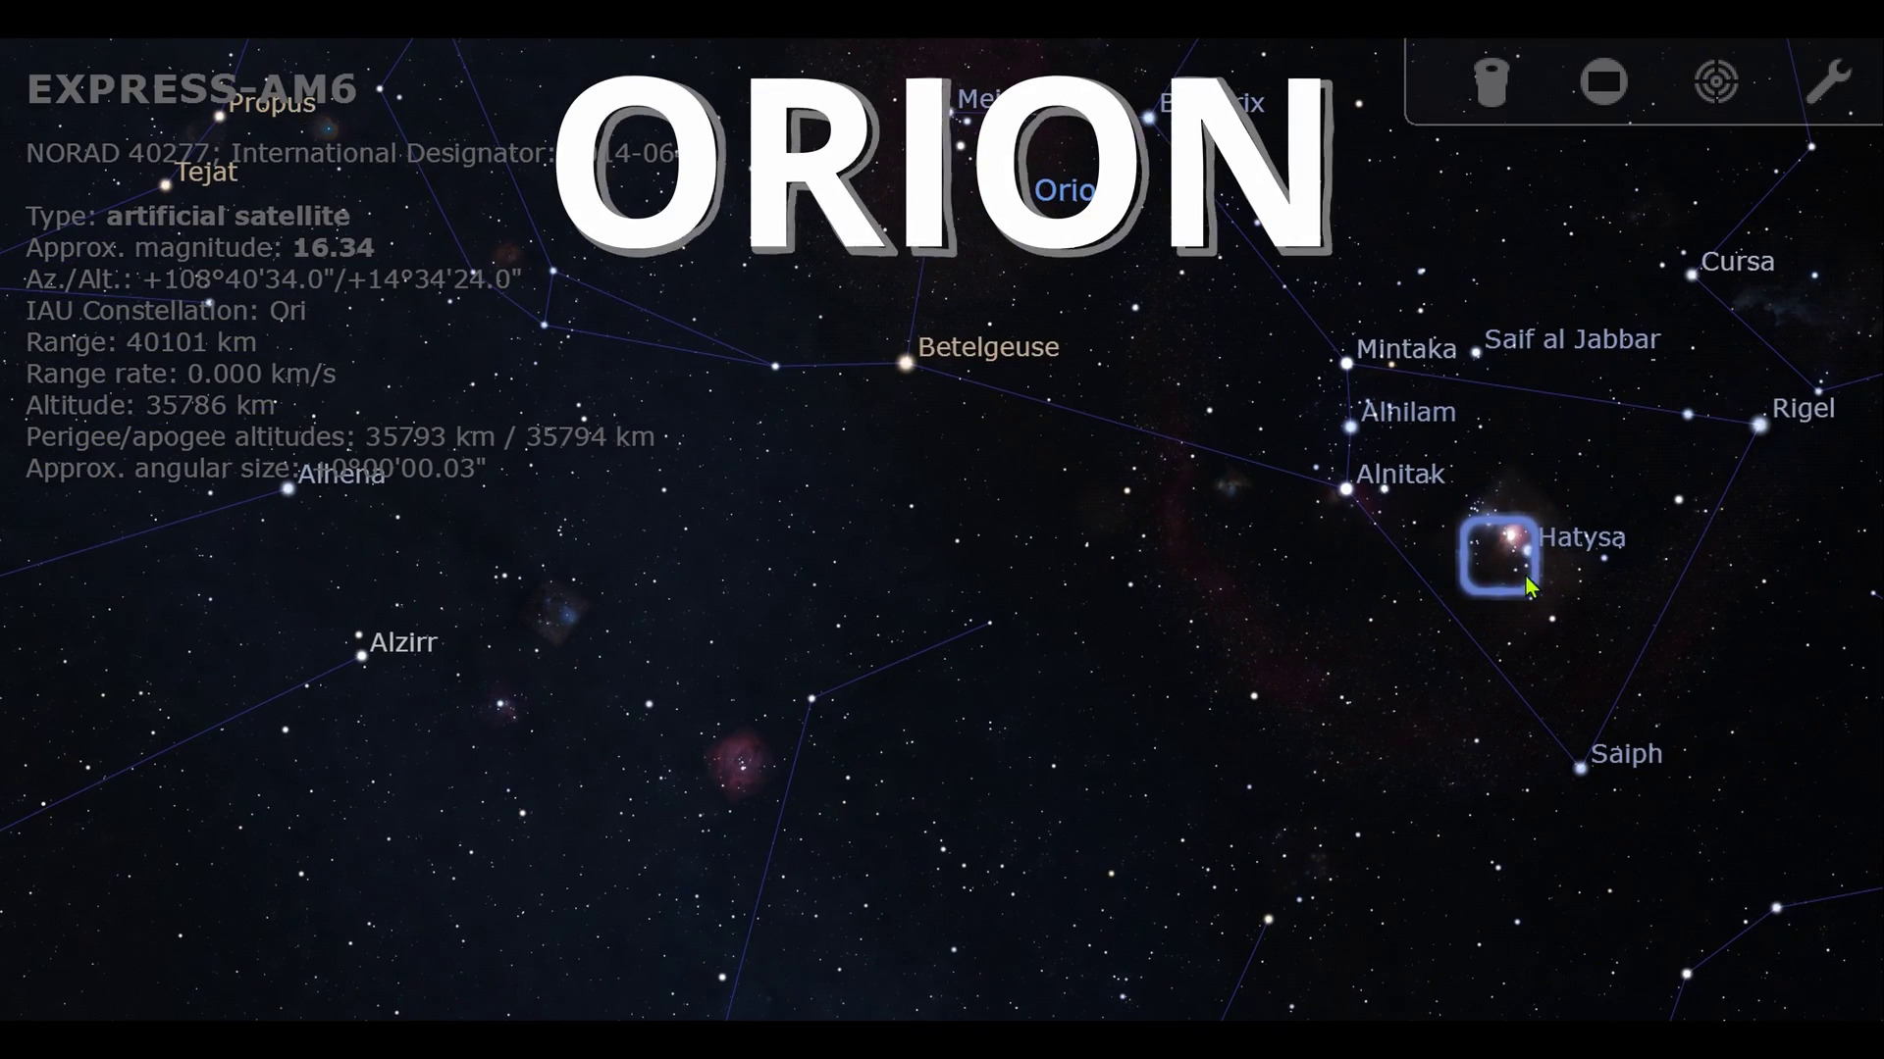
{"action": "left_click", "coordinate": [1515, 546]}
{"action": "scroll", "coordinate": [1514, 546], "scroll_direction": "up", "scroll_amount": 2}
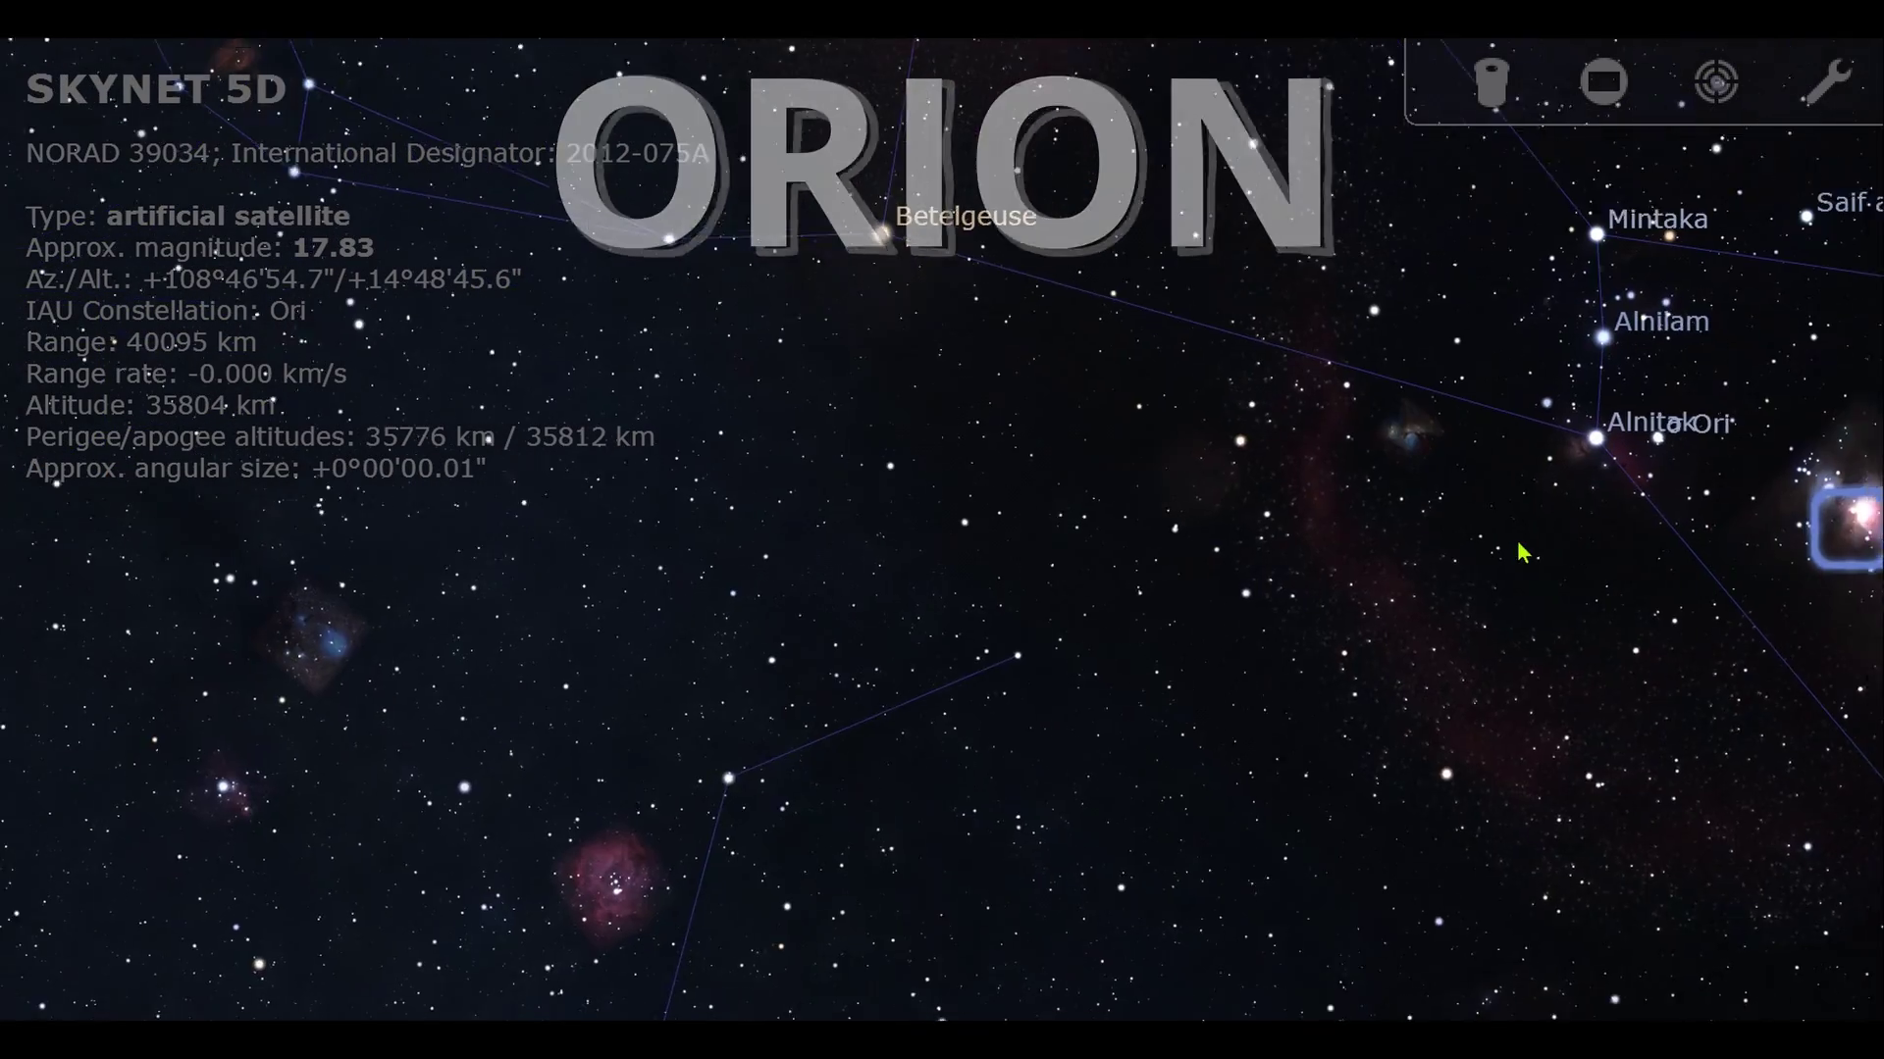
{"action": "left_click_drag", "start_coordinate": [1524, 546], "coordinate": [991, 579]}
{"action": "left_click", "coordinate": [1329, 545]}
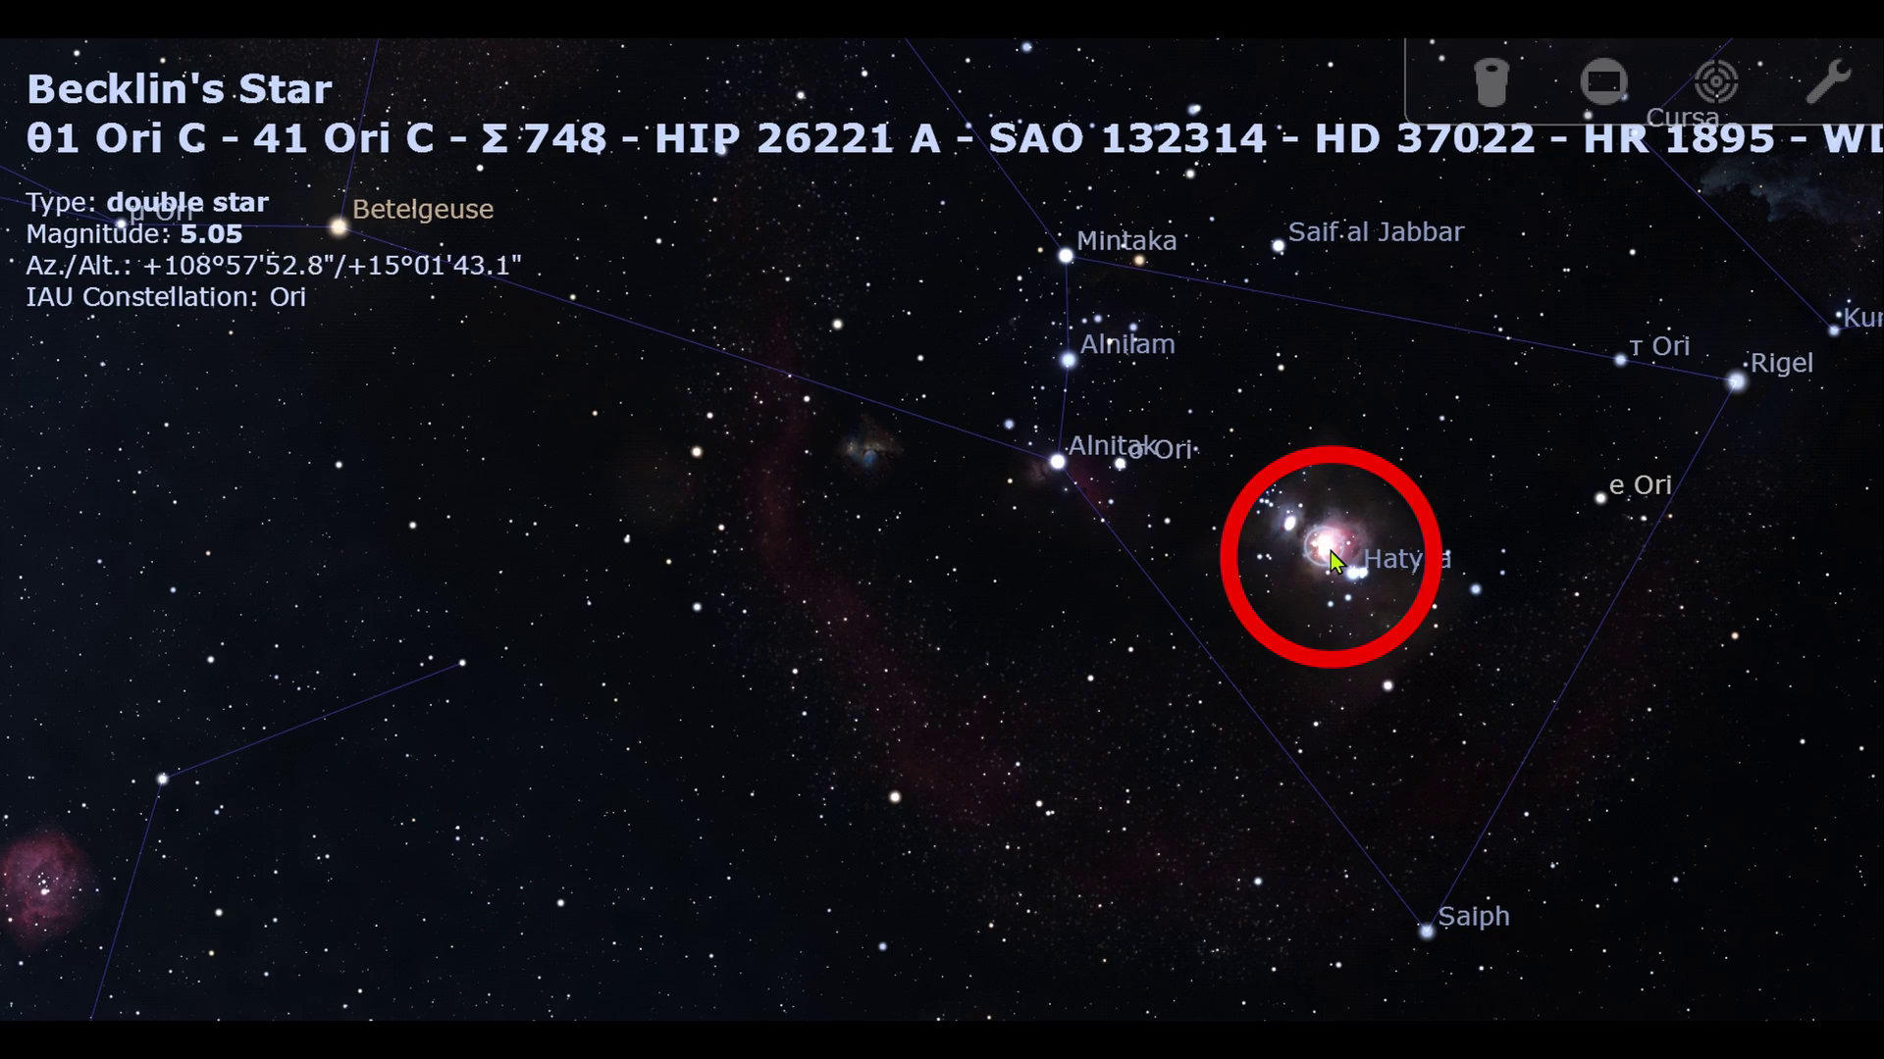
Step: Zoom back out, select Betelgeuse (magnitude 0.45, 497.95 ly), and zoom toward Taurus
{"action": "scroll", "coordinate": [1330, 554], "scroll_direction": "down", "scroll_amount": 2}
{"action": "scroll", "coordinate": [1286, 576], "scroll_direction": "down", "scroll_amount": 3}
{"action": "scroll", "coordinate": [1246, 628], "scroll_direction": "down", "scroll_amount": 3}
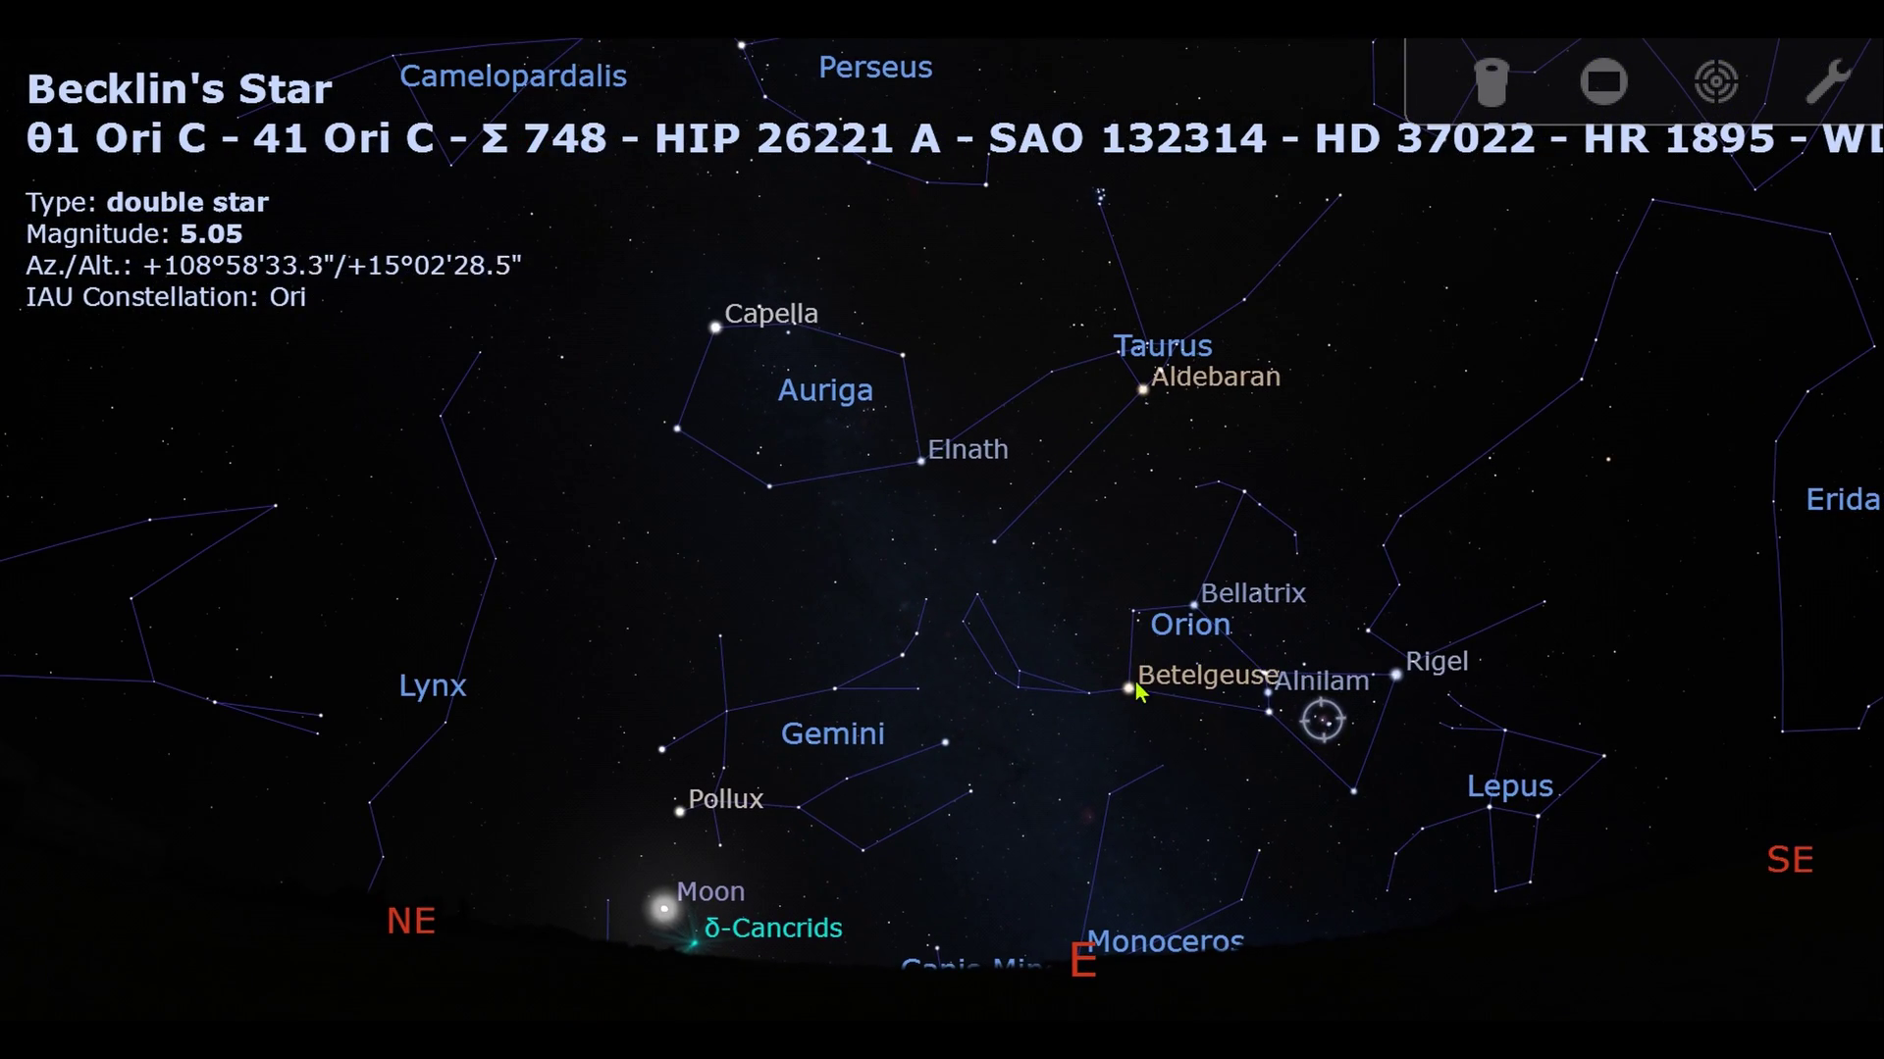
{"action": "left_click", "coordinate": [1132, 694]}
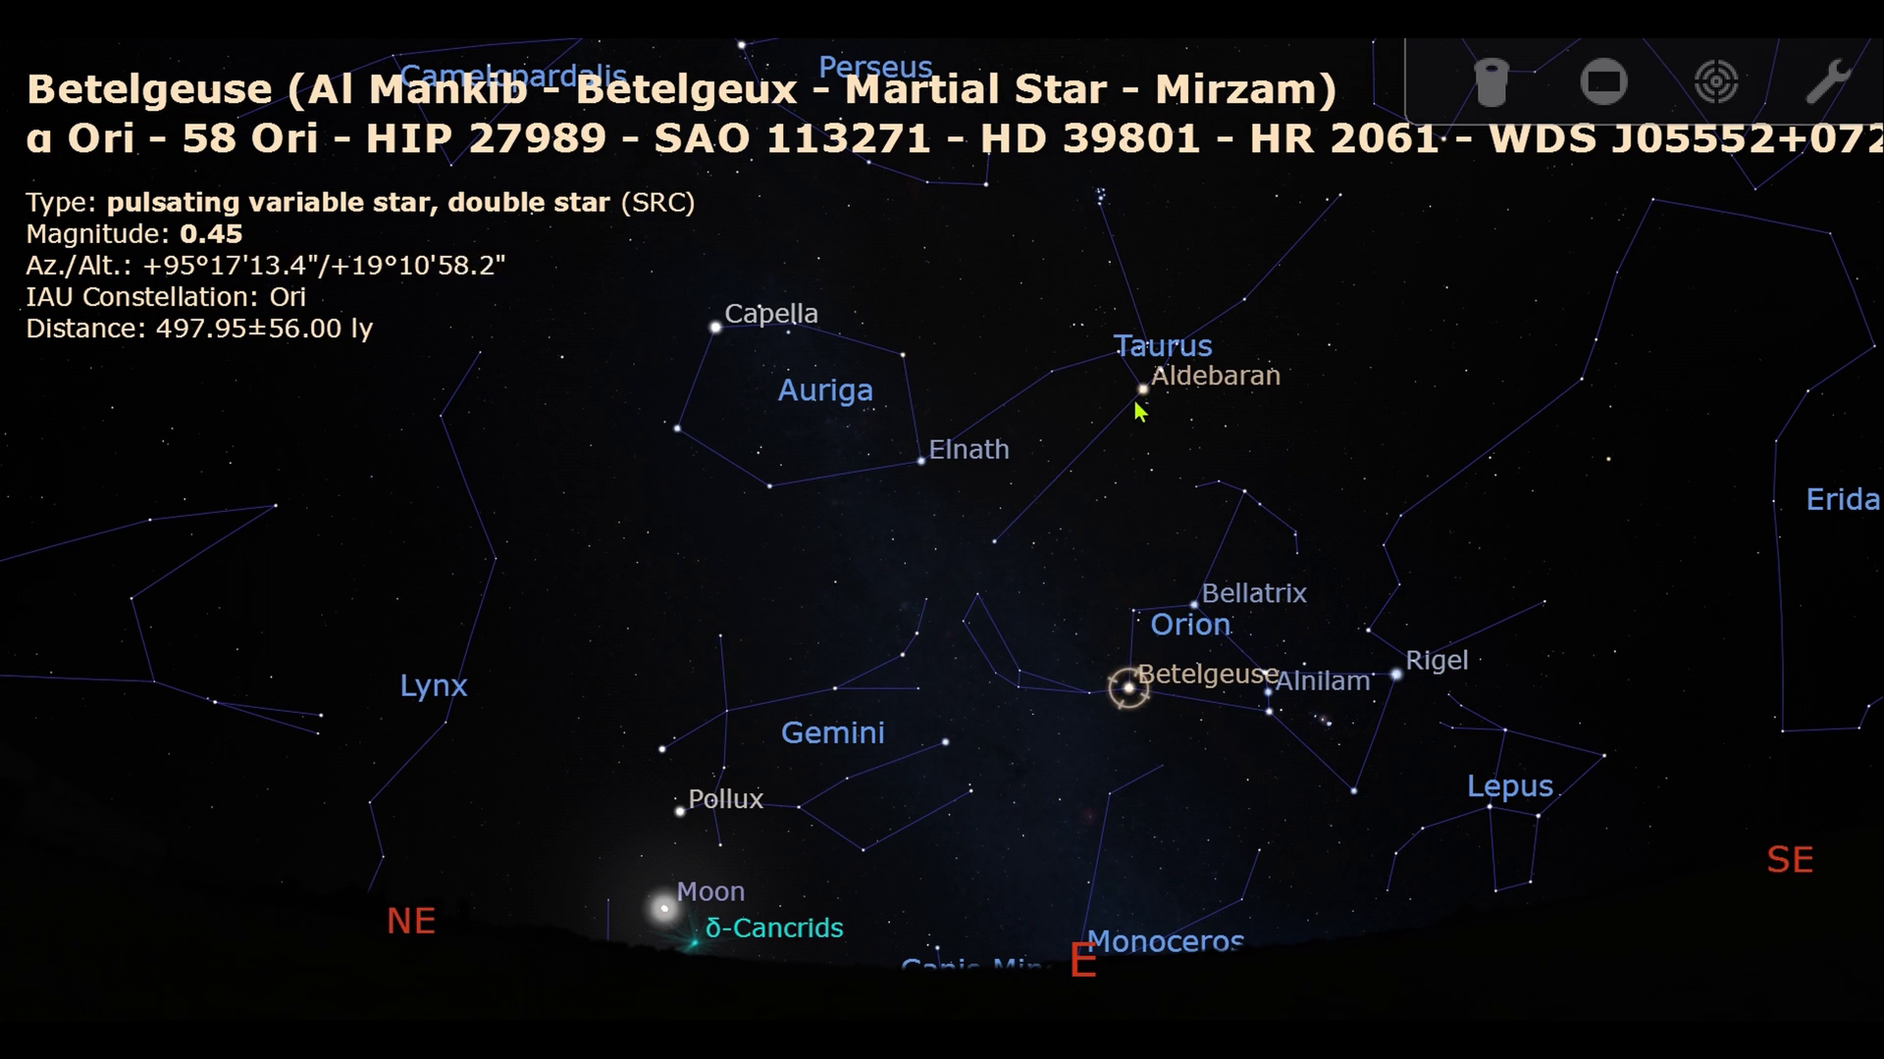
{"action": "scroll", "coordinate": [1148, 456], "scroll_direction": "up", "scroll_amount": 5}
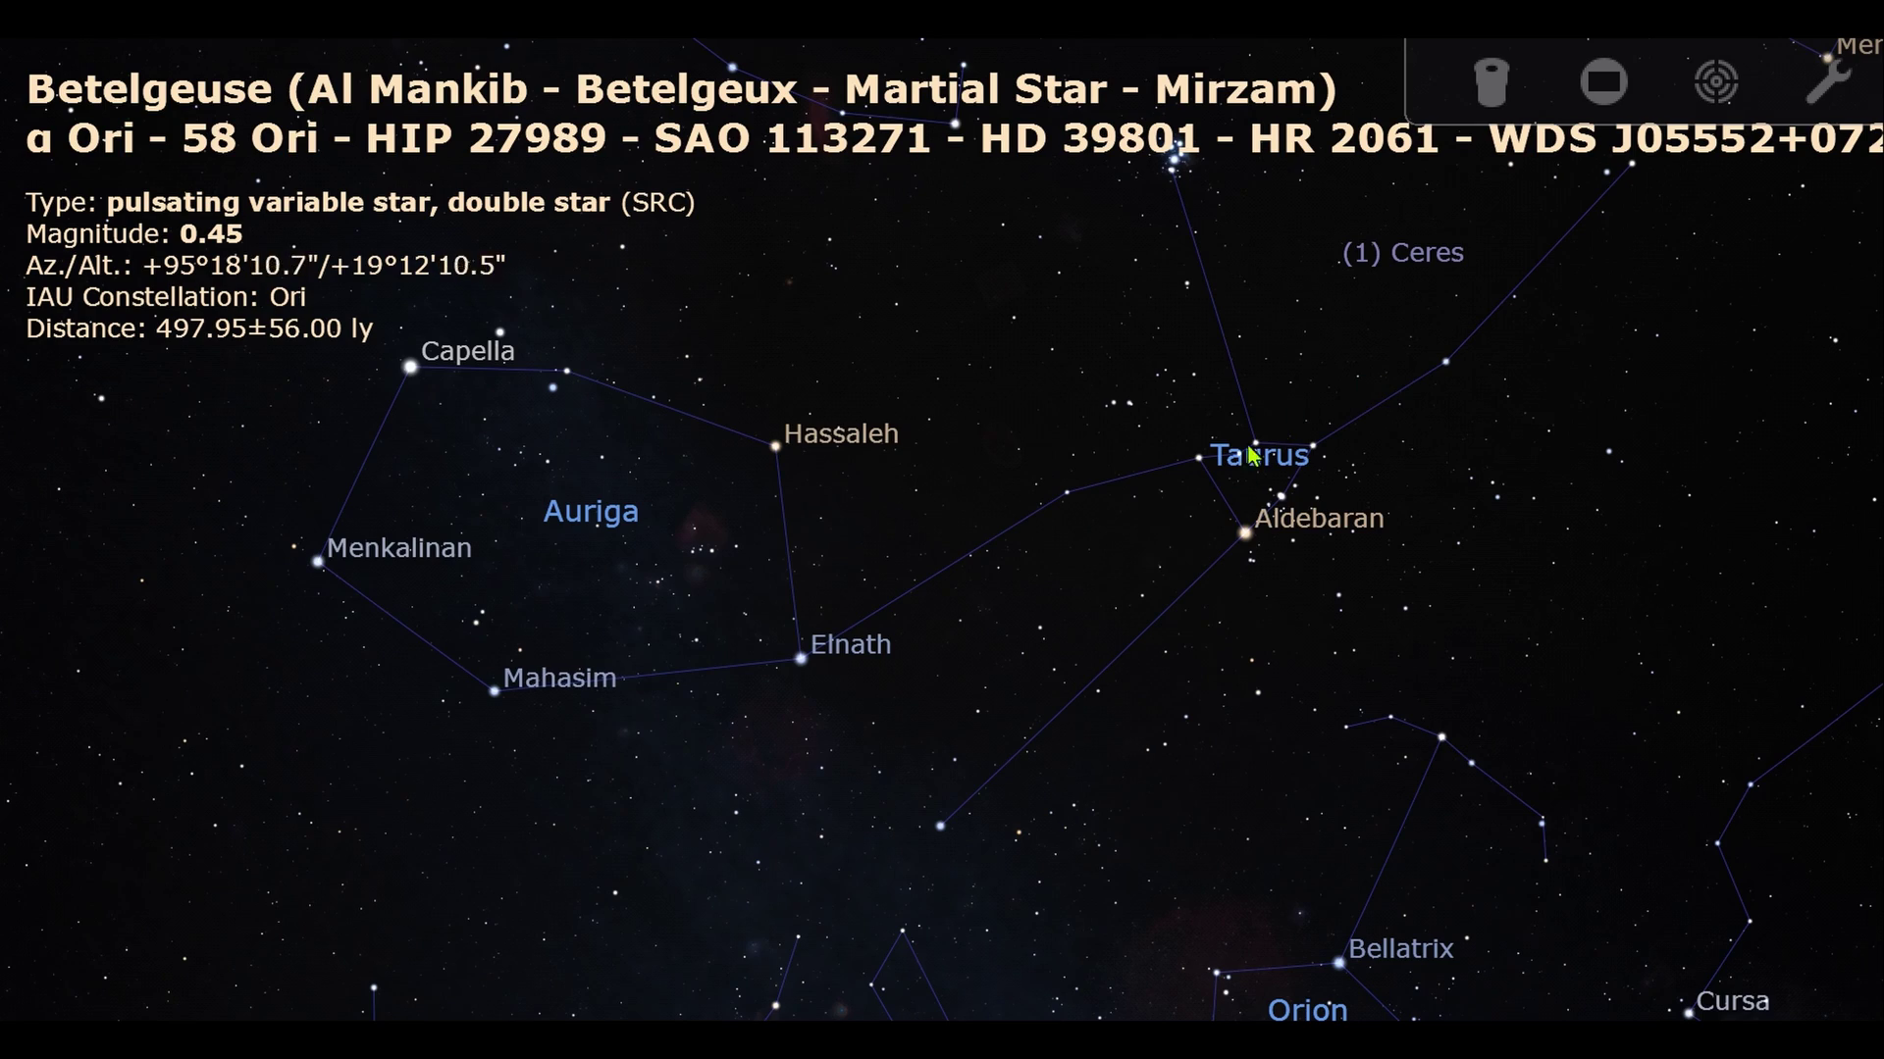
Step: Show deep-sky markers, then select and centre the Crab Nebula (M 1) in Taurus
{"action": "left_click", "coordinate": [944, 827]}
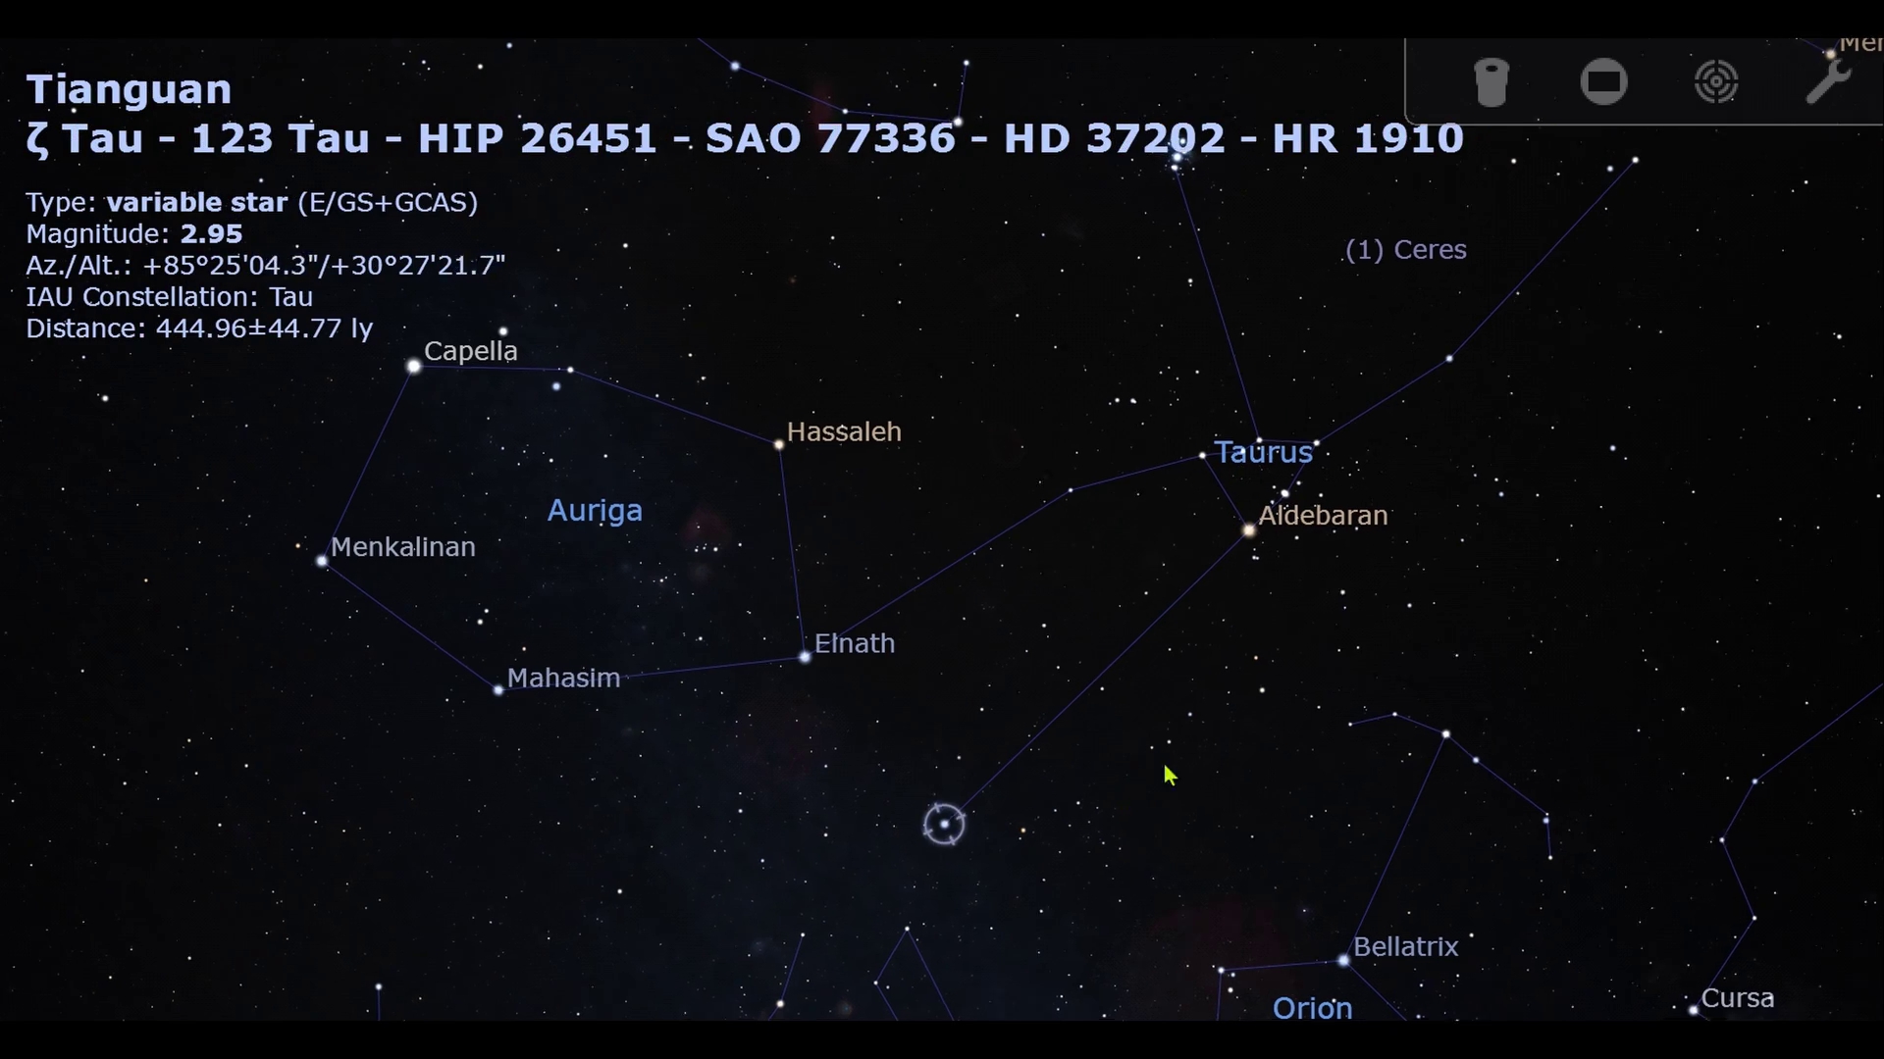
{"action": "left_click_drag", "start_coordinate": [1168, 774], "coordinate": [1387, 428]}
{"action": "key", "text": "d"}
{"action": "left_click", "coordinate": [1238, 443]}
{"action": "left_click", "coordinate": [1246, 461]}
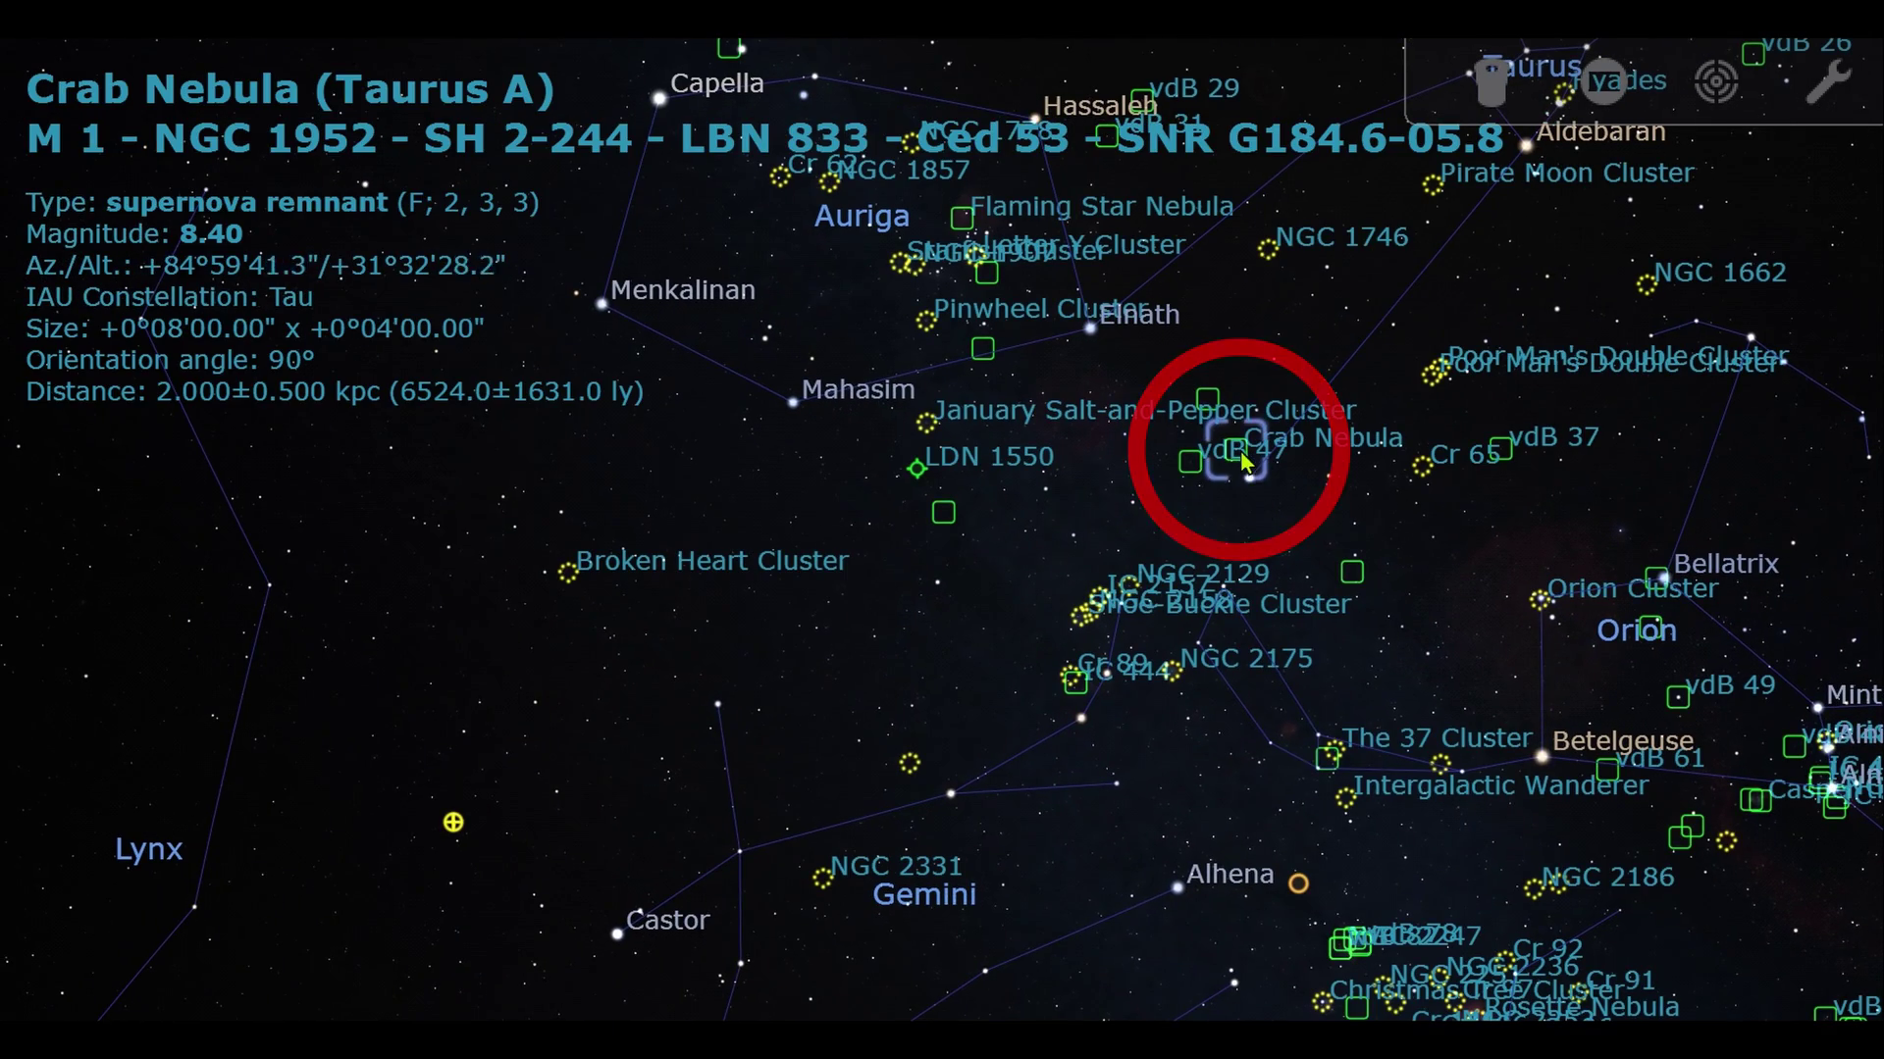
{"action": "key", "text": "slash"}
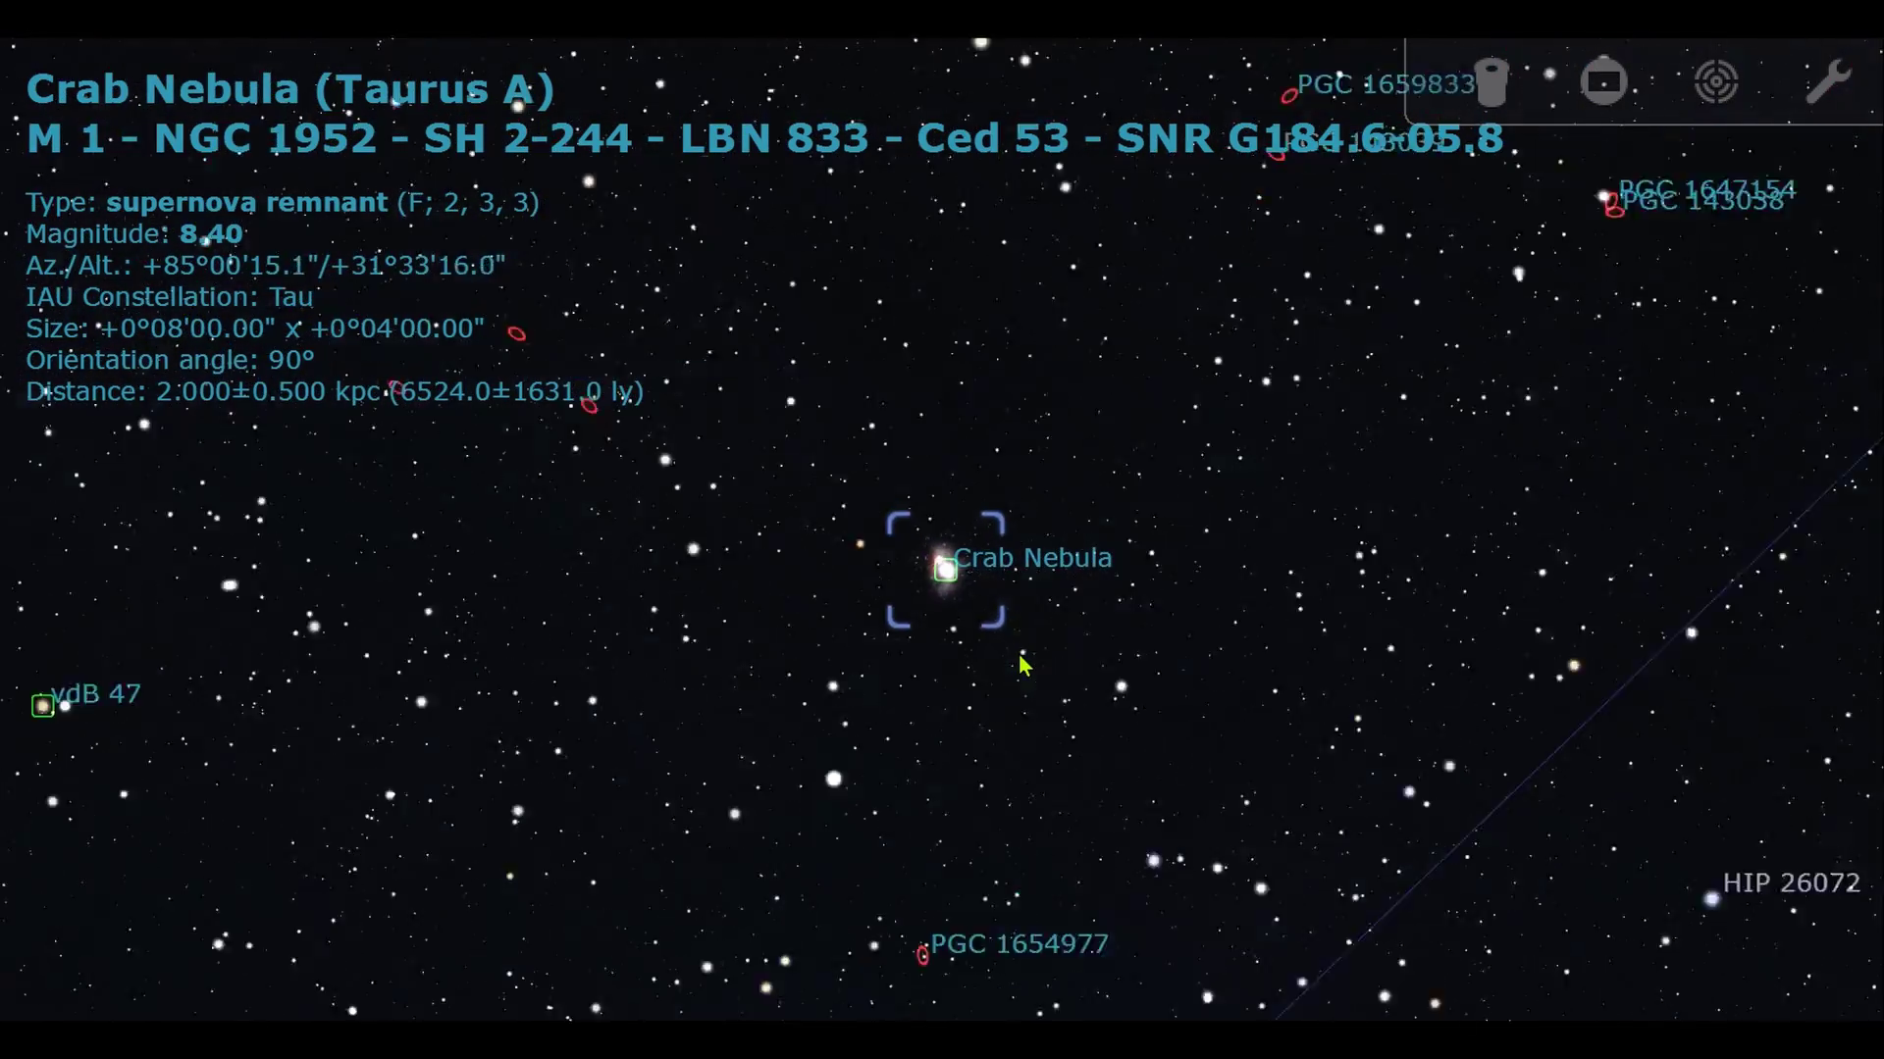
Step: Return to the wide Taurus field with Telrad rings shown and Tianguan selected
{"action": "key", "text": "backslash"}
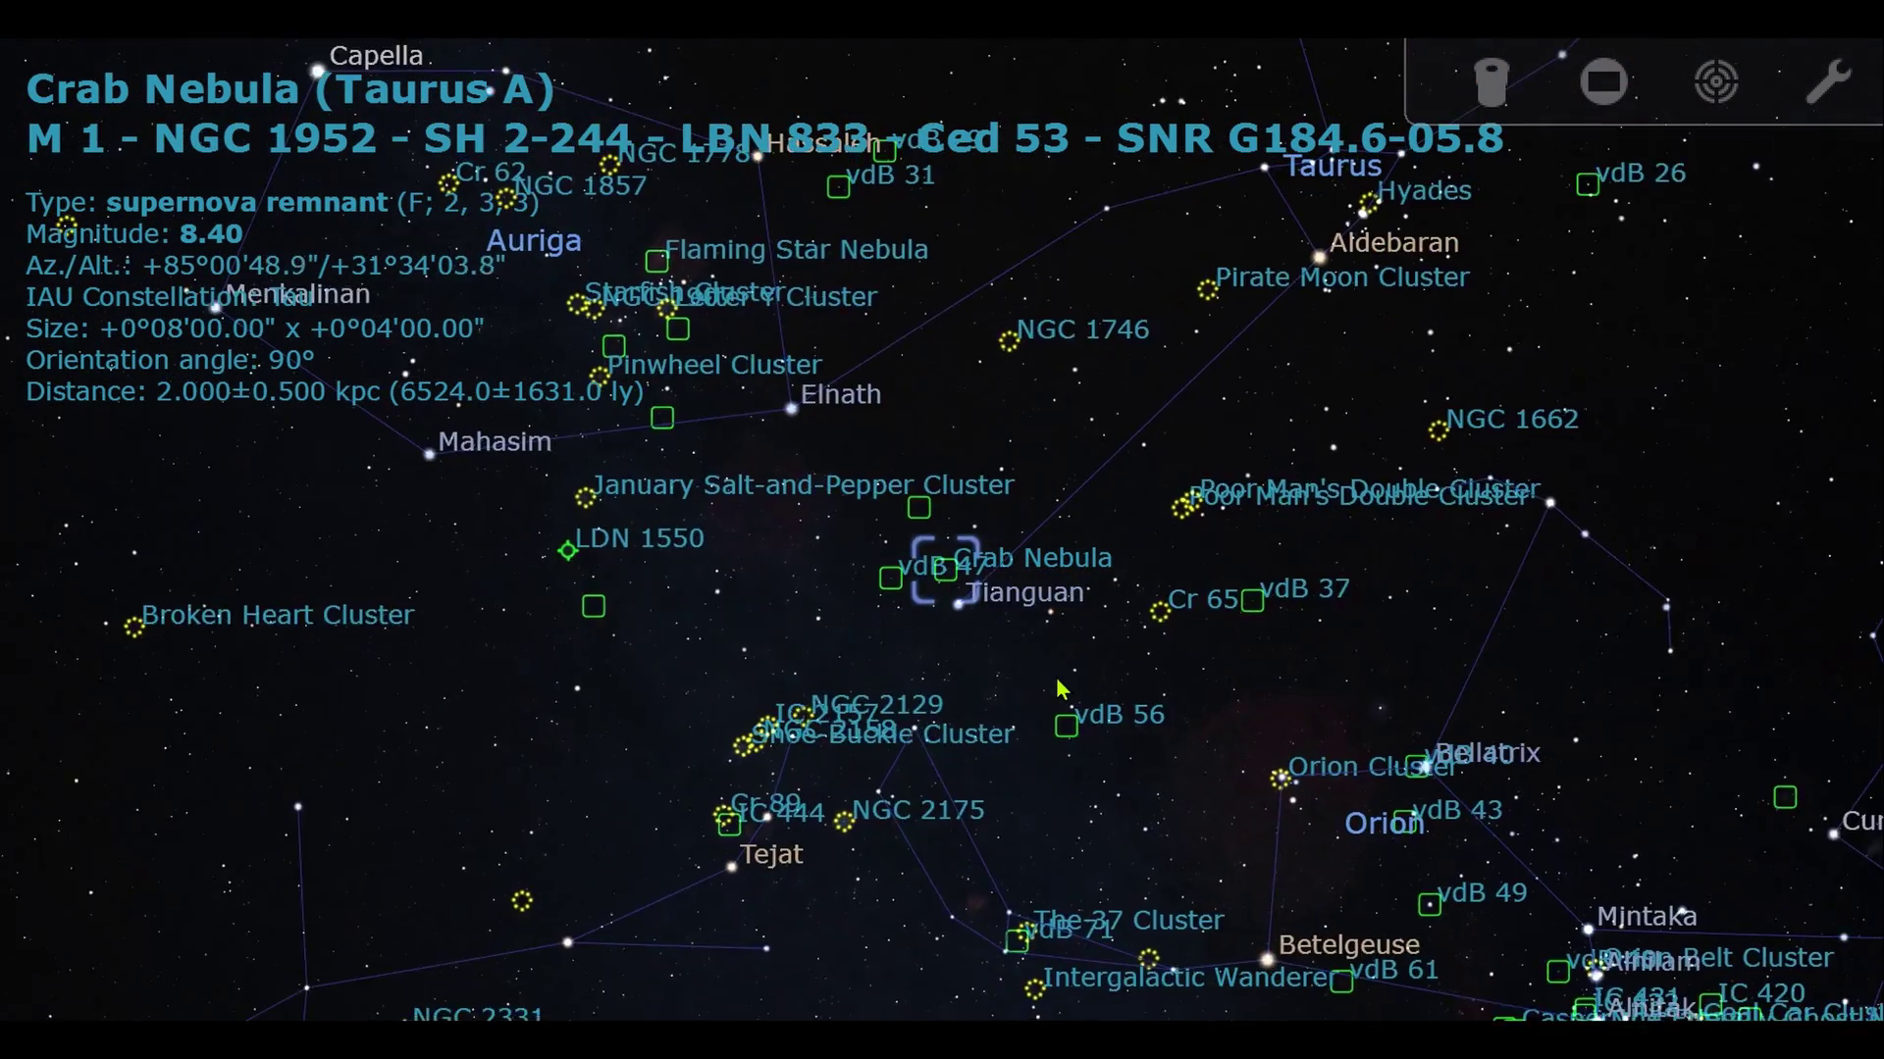
{"action": "left_click", "coordinate": [1716, 81]}
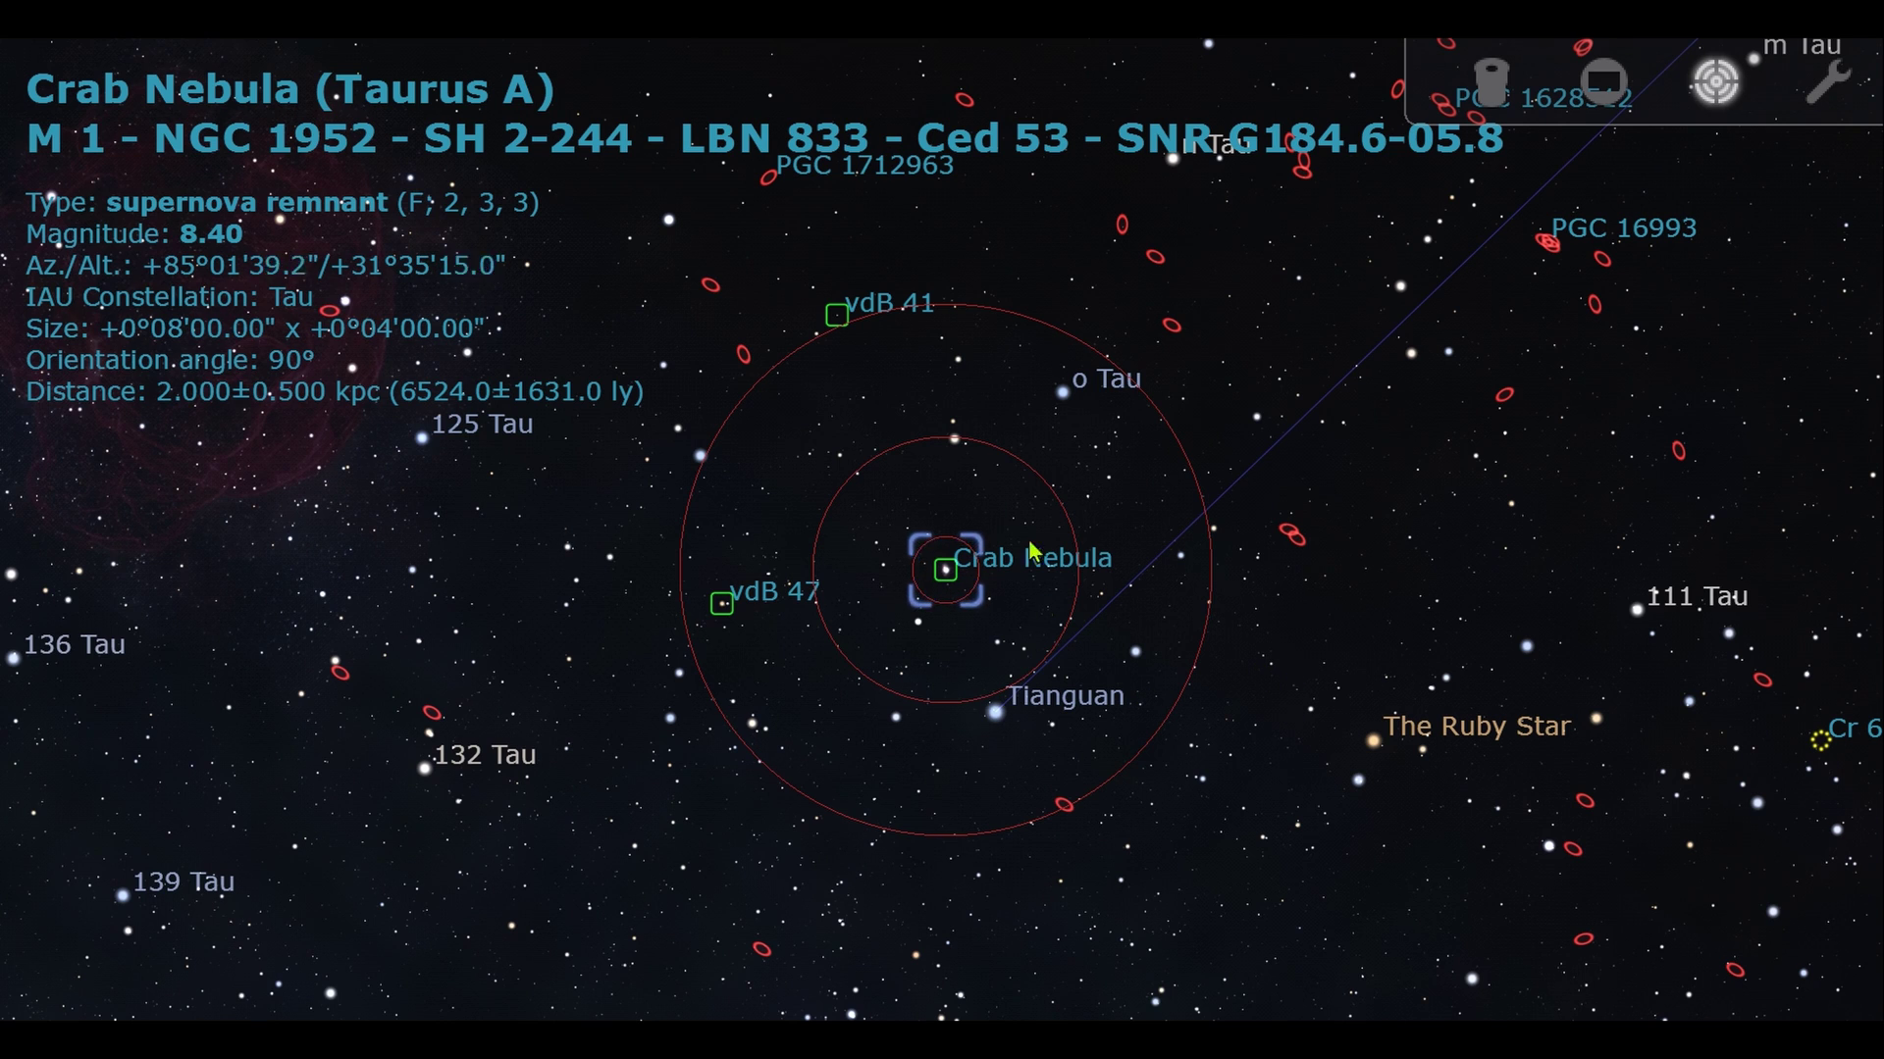
{"action": "left_click", "coordinate": [997, 713]}
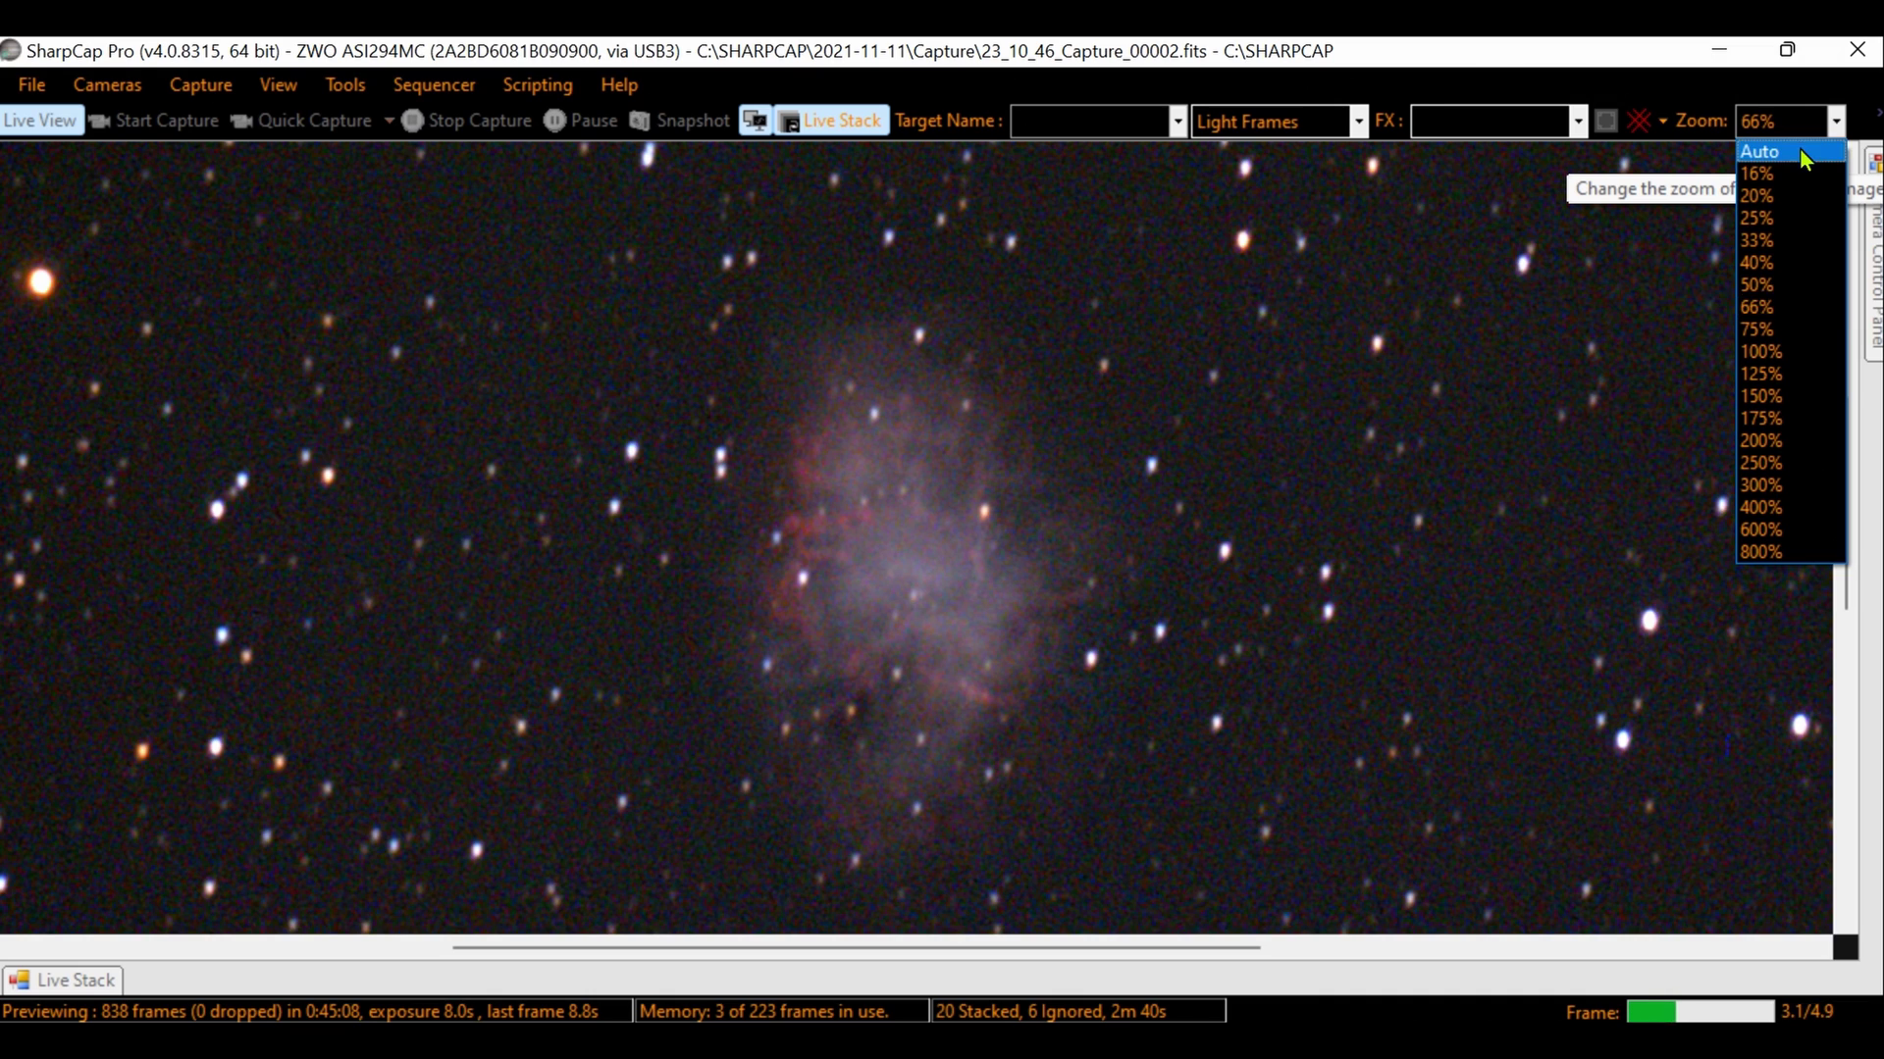
Step: Show the stacked Crab Nebula image at 50% zoom and open the Live Stack panel
{"action": "left_click", "coordinate": [1803, 152]}
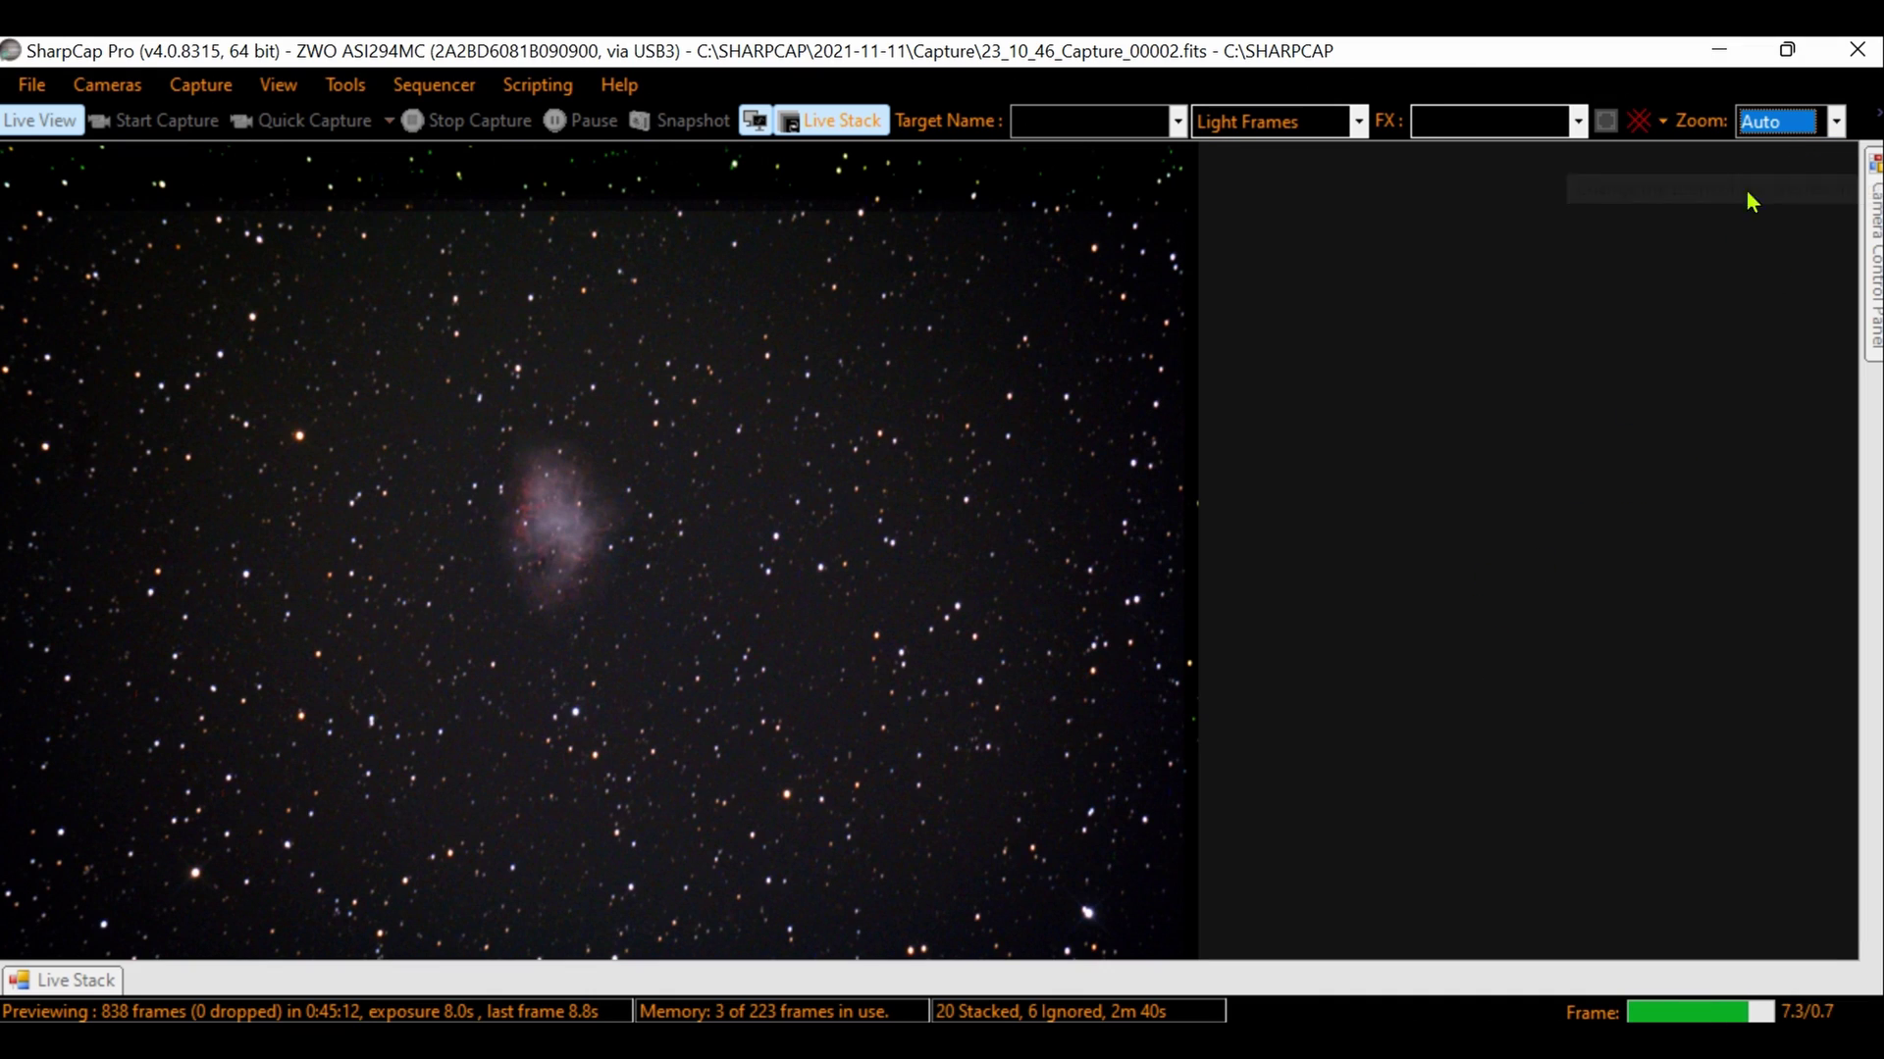
{"action": "left_click", "coordinate": [1795, 127]}
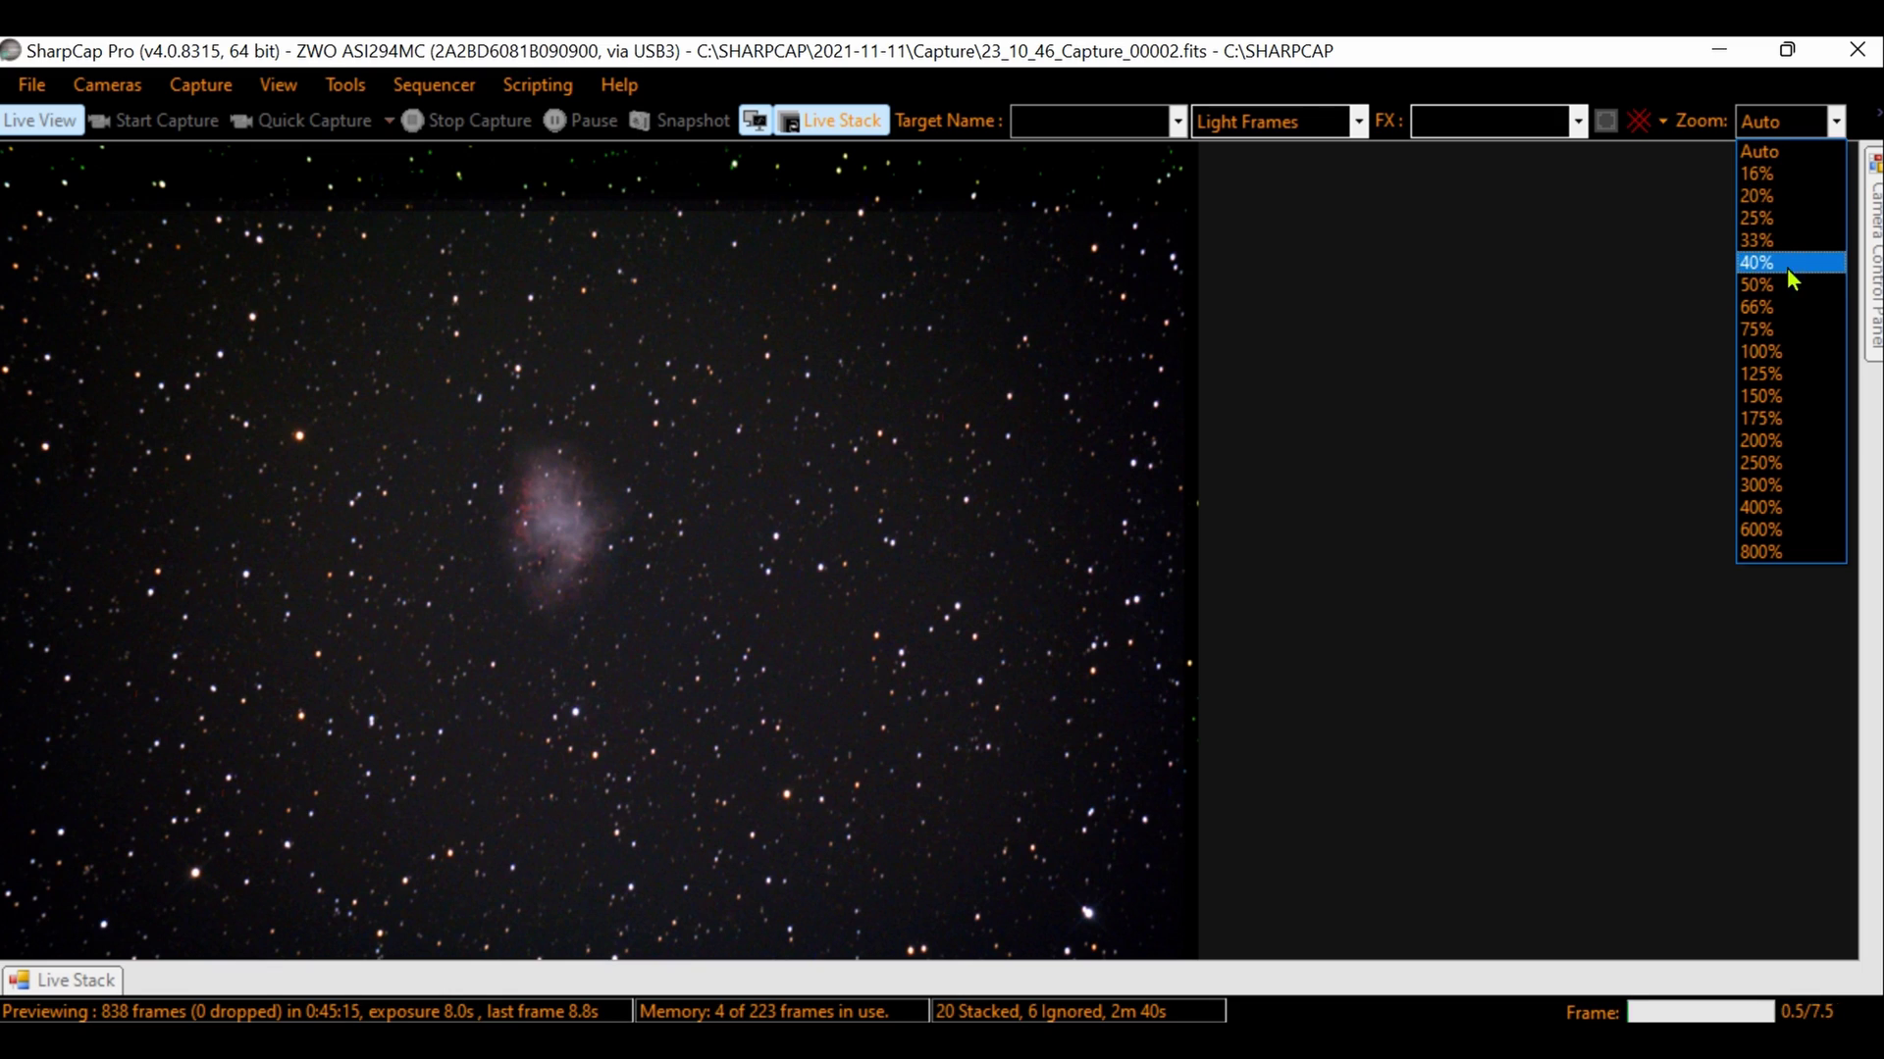
{"action": "left_click", "coordinate": [1787, 286]}
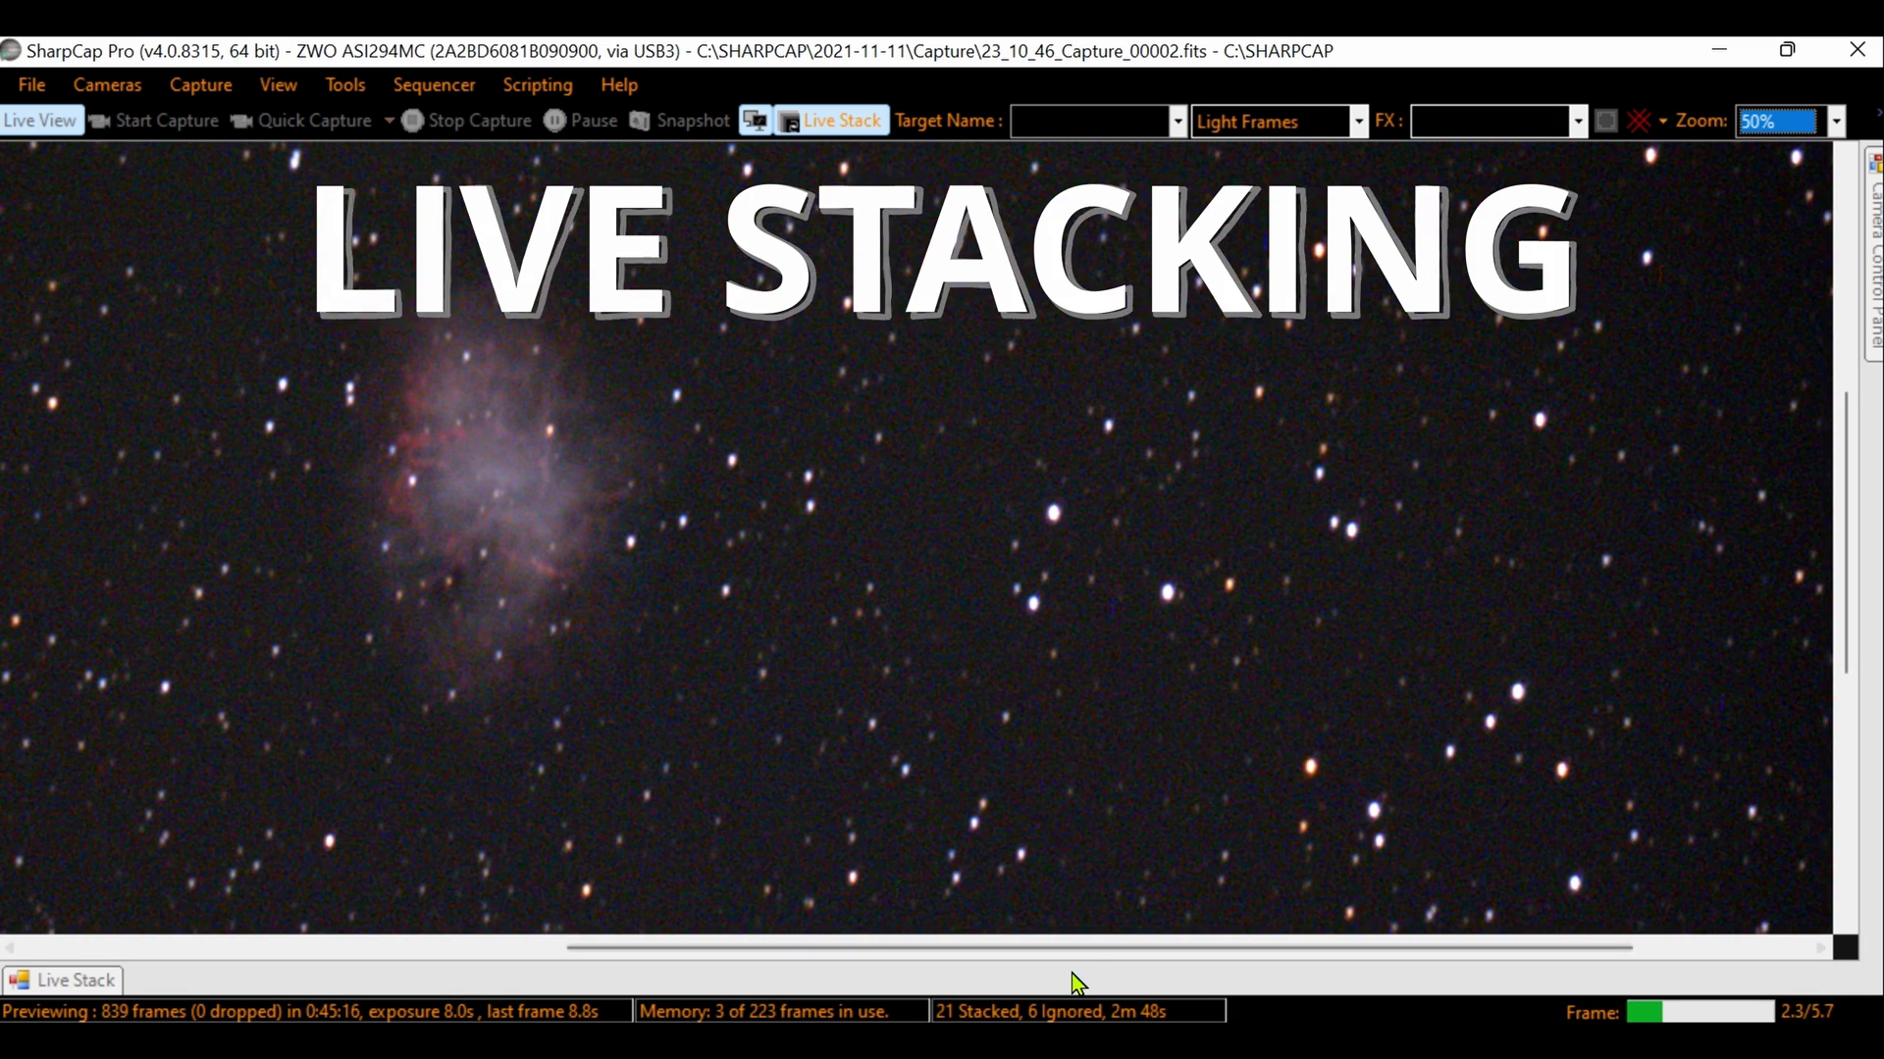
{"action": "left_click_drag", "start_coordinate": [1090, 951], "coordinate": [881, 952]}
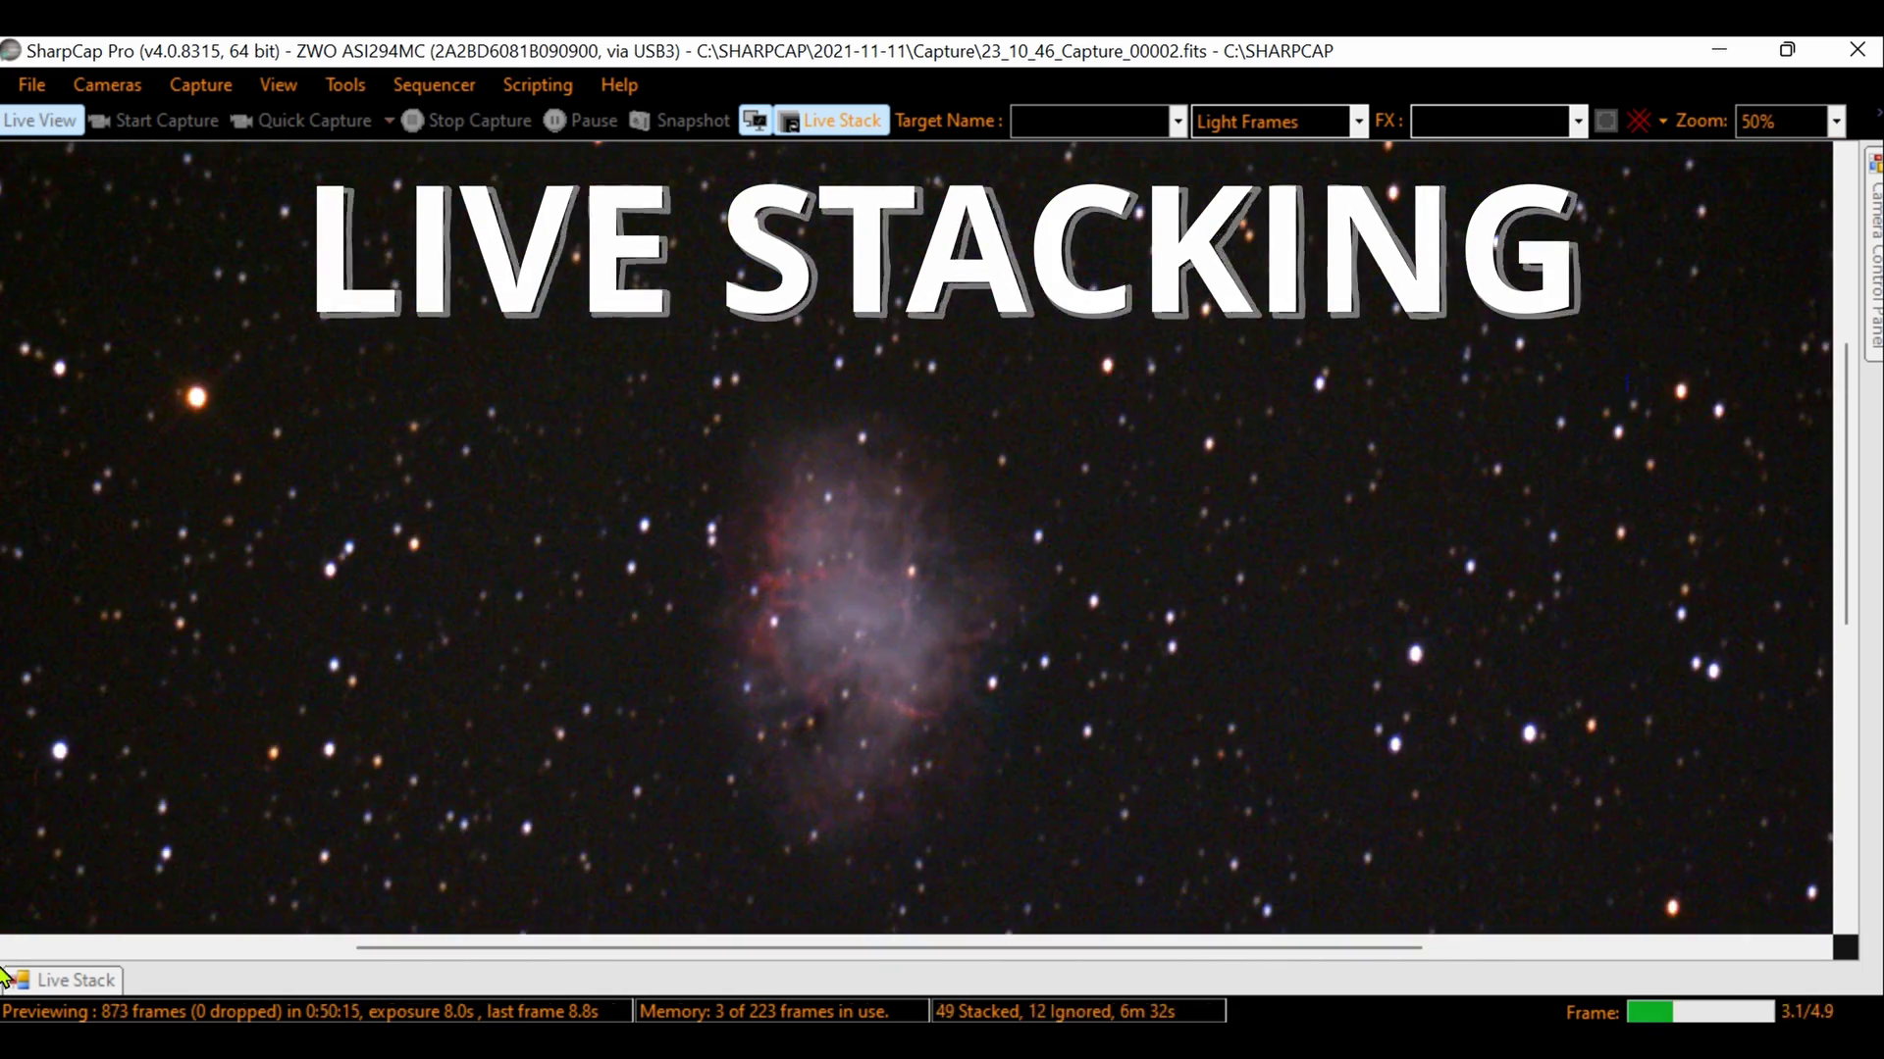
{"action": "left_click", "coordinate": [108, 974]}
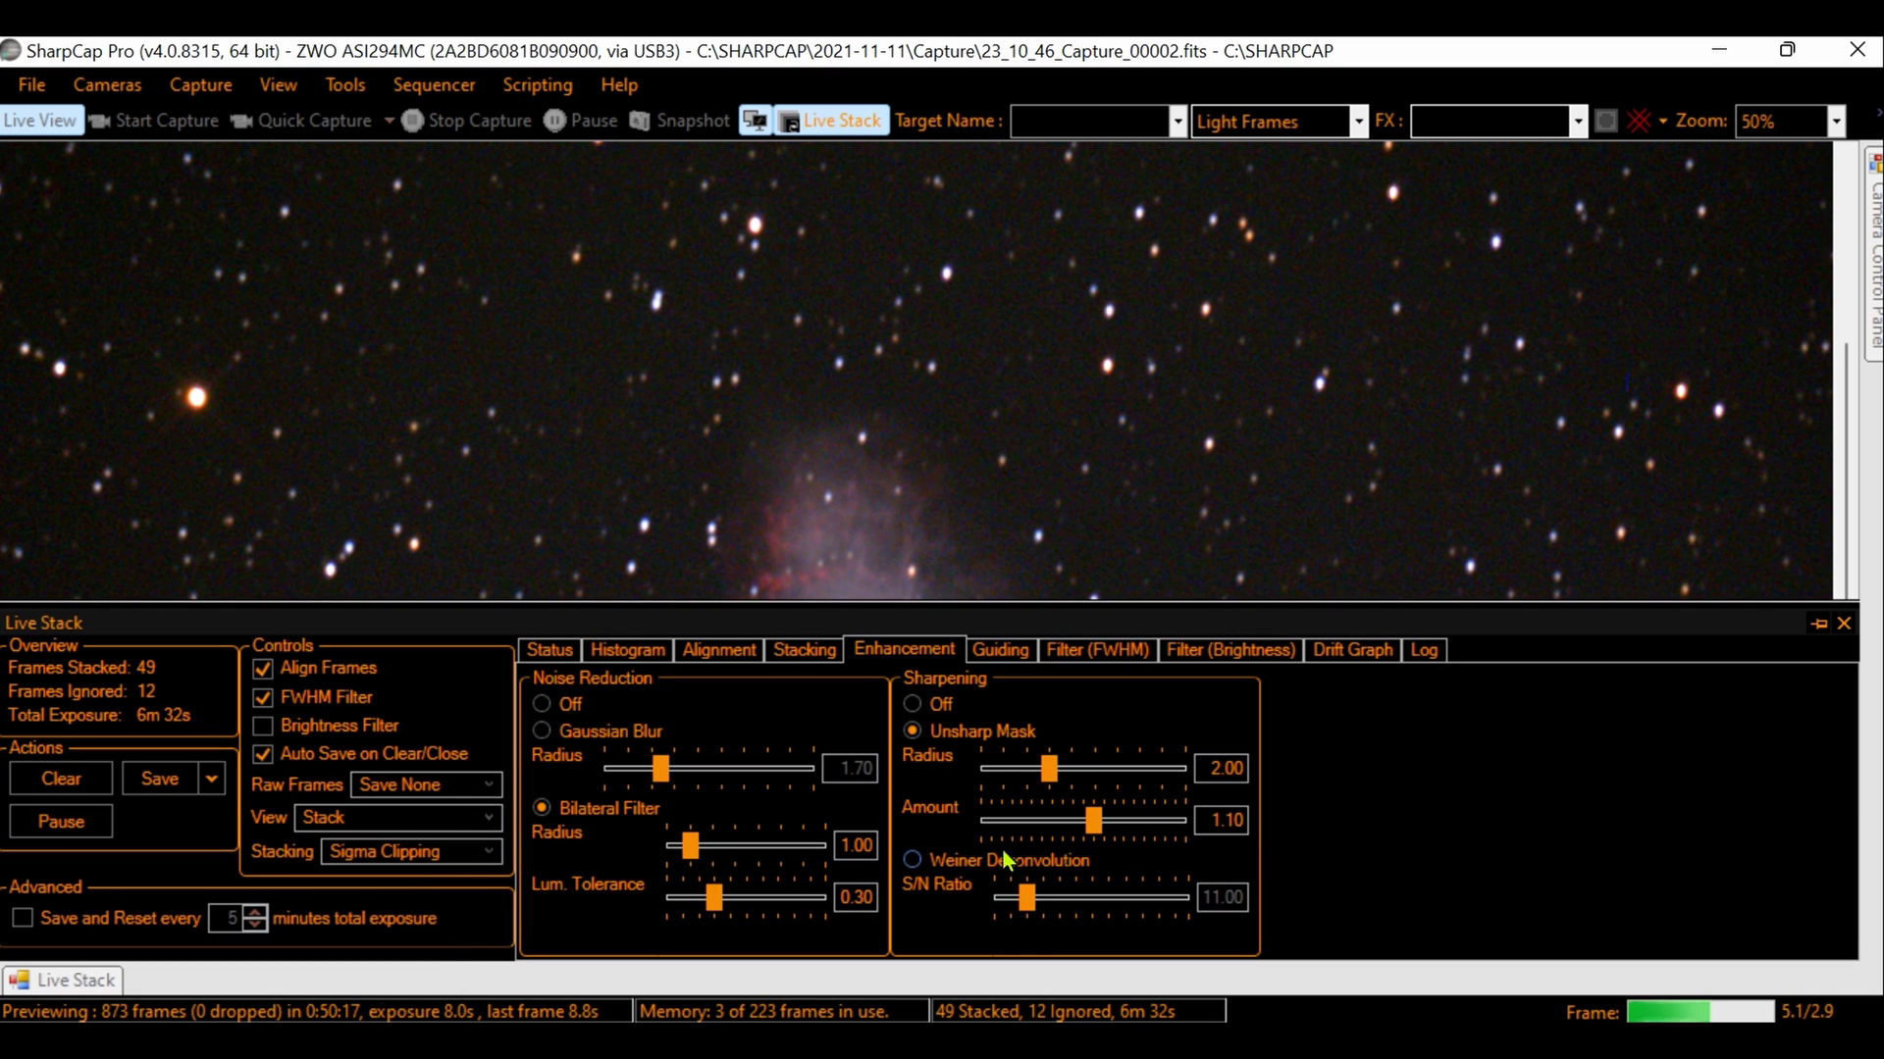
Step: Review the FWHM filter history and Enhancement settings, then show the stack's Histogram tab
{"action": "left_click", "coordinate": [1064, 666]}
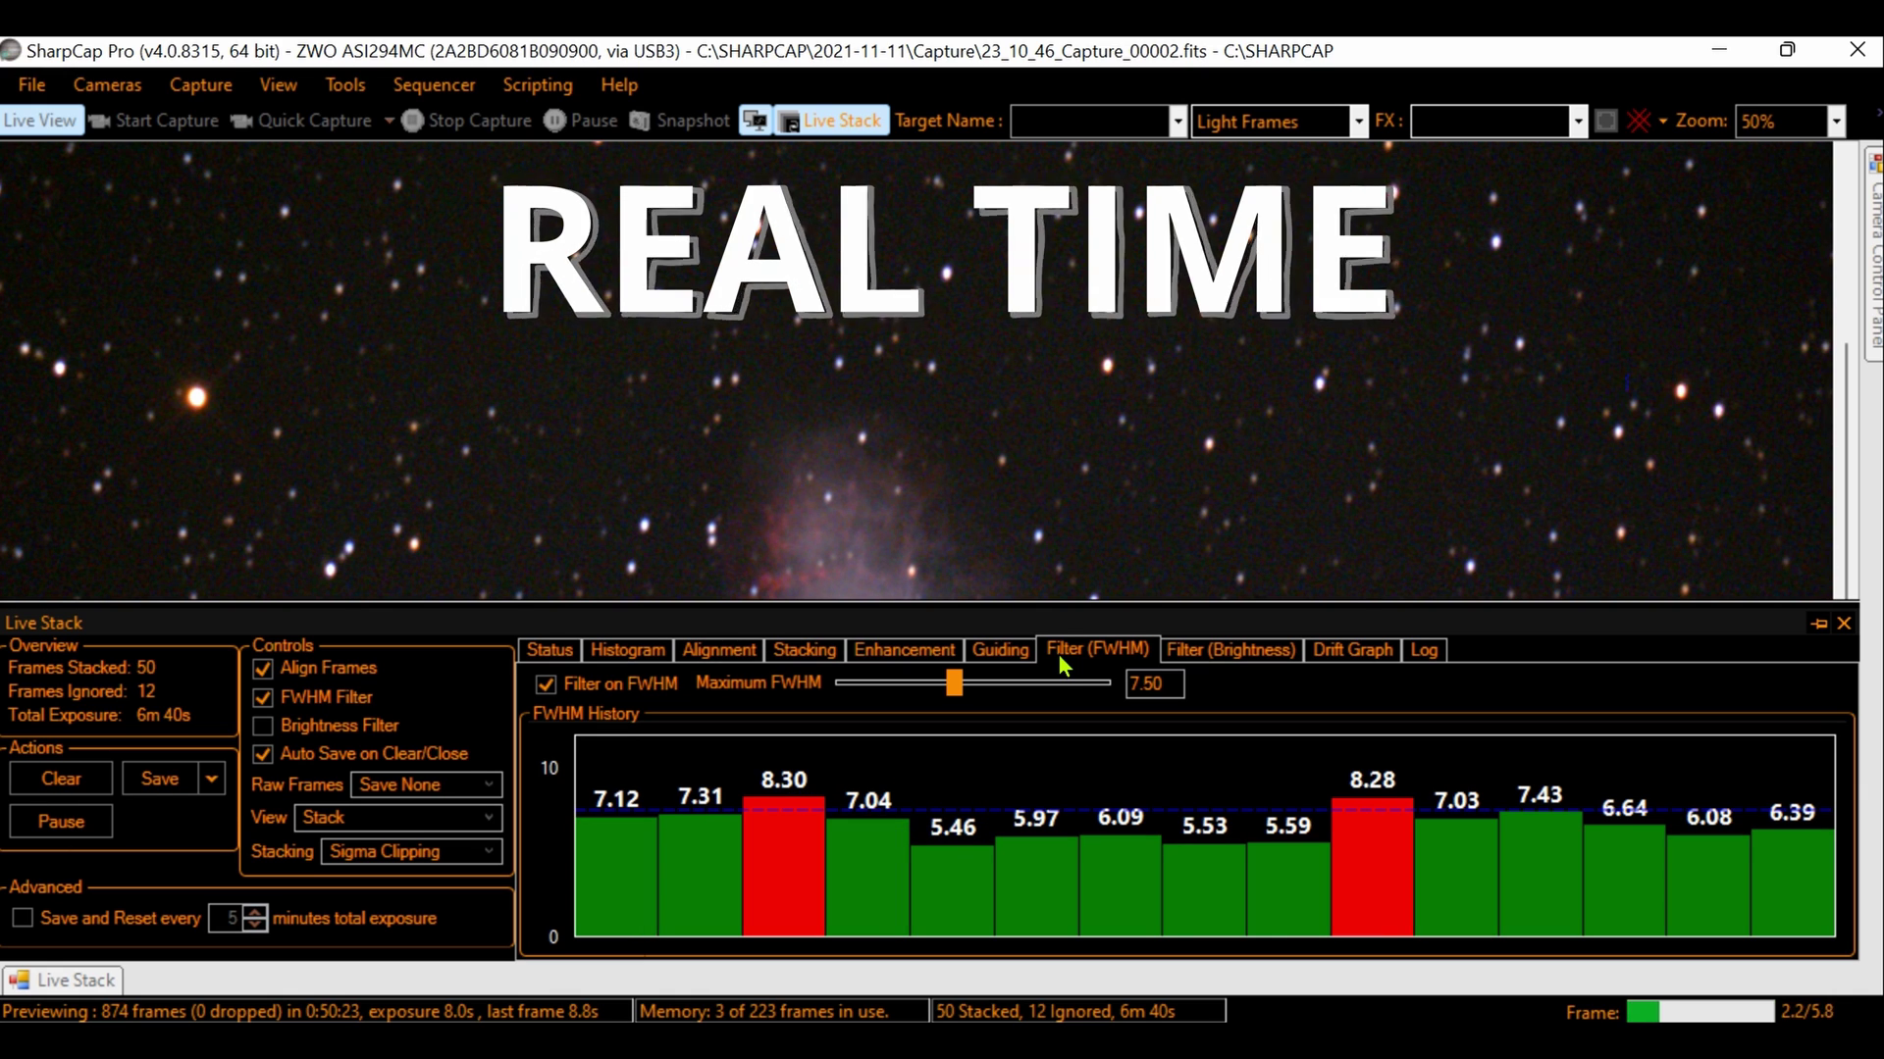
{"action": "left_click", "coordinate": [932, 662]}
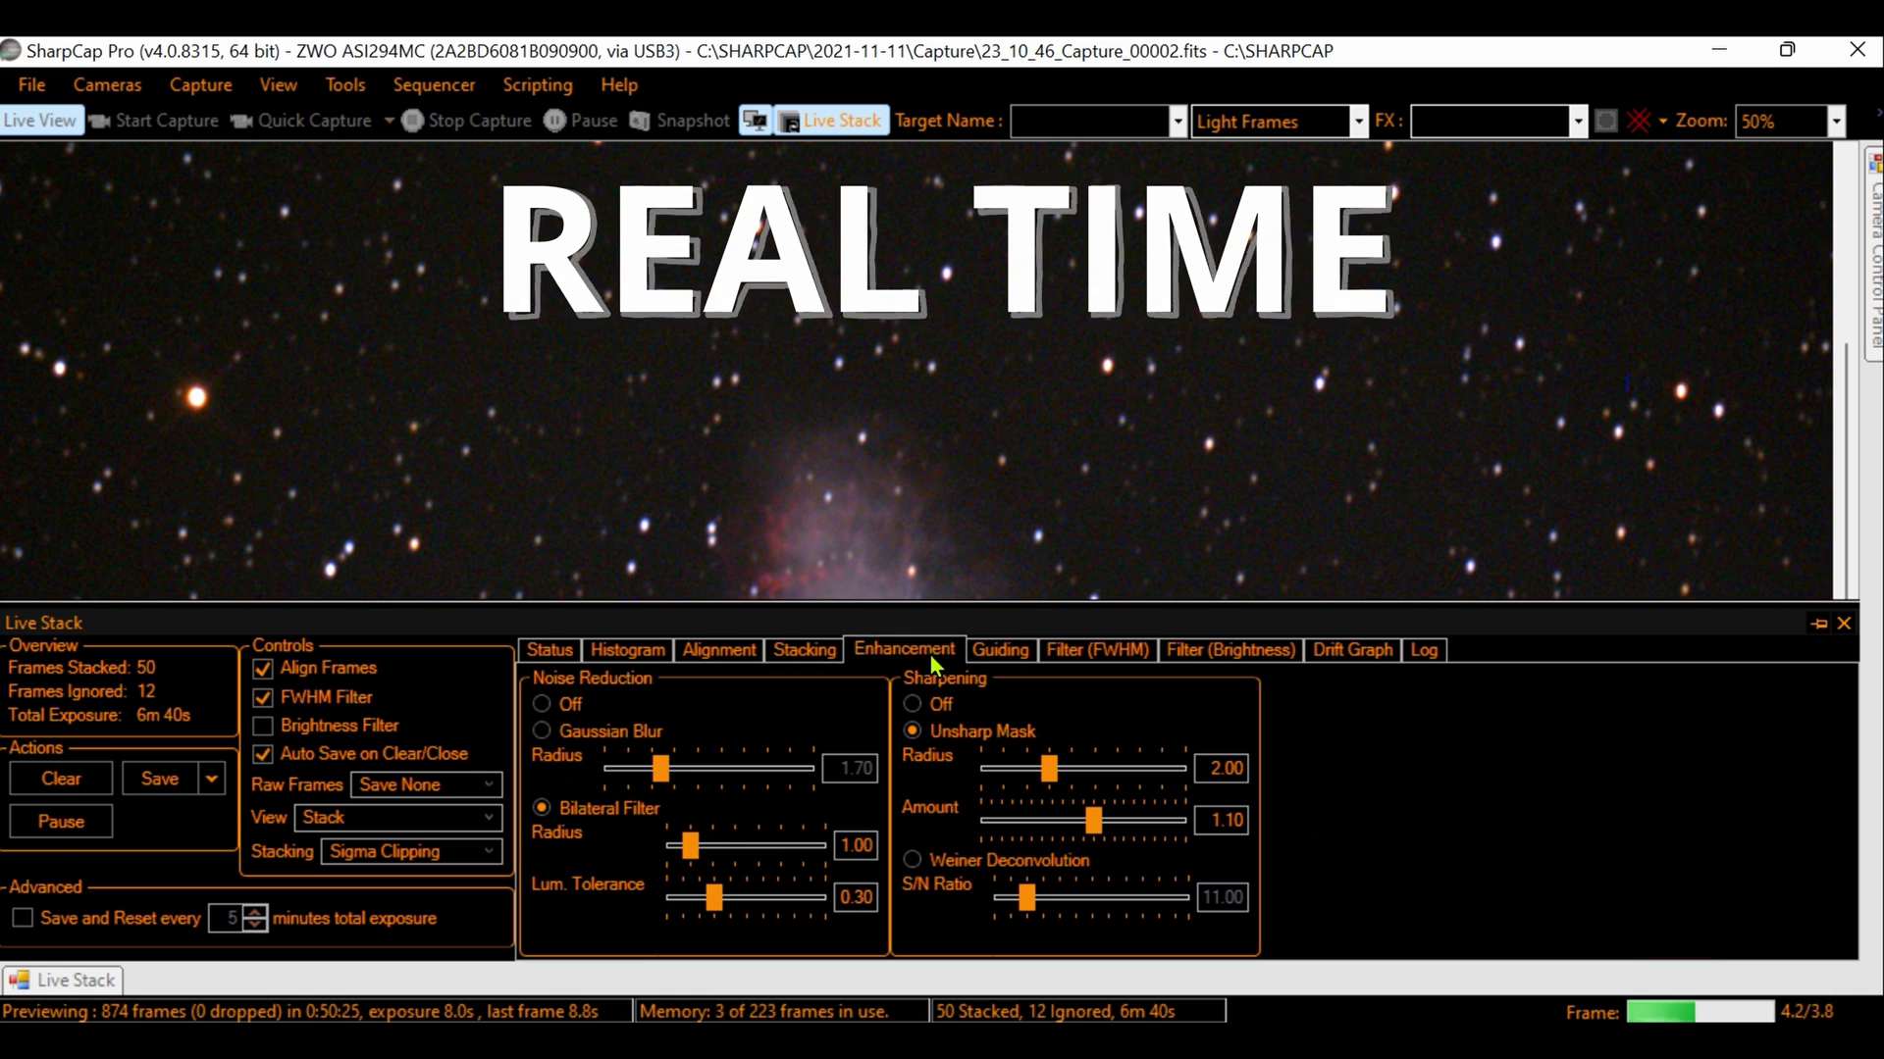
{"action": "left_click", "coordinate": [621, 657]}
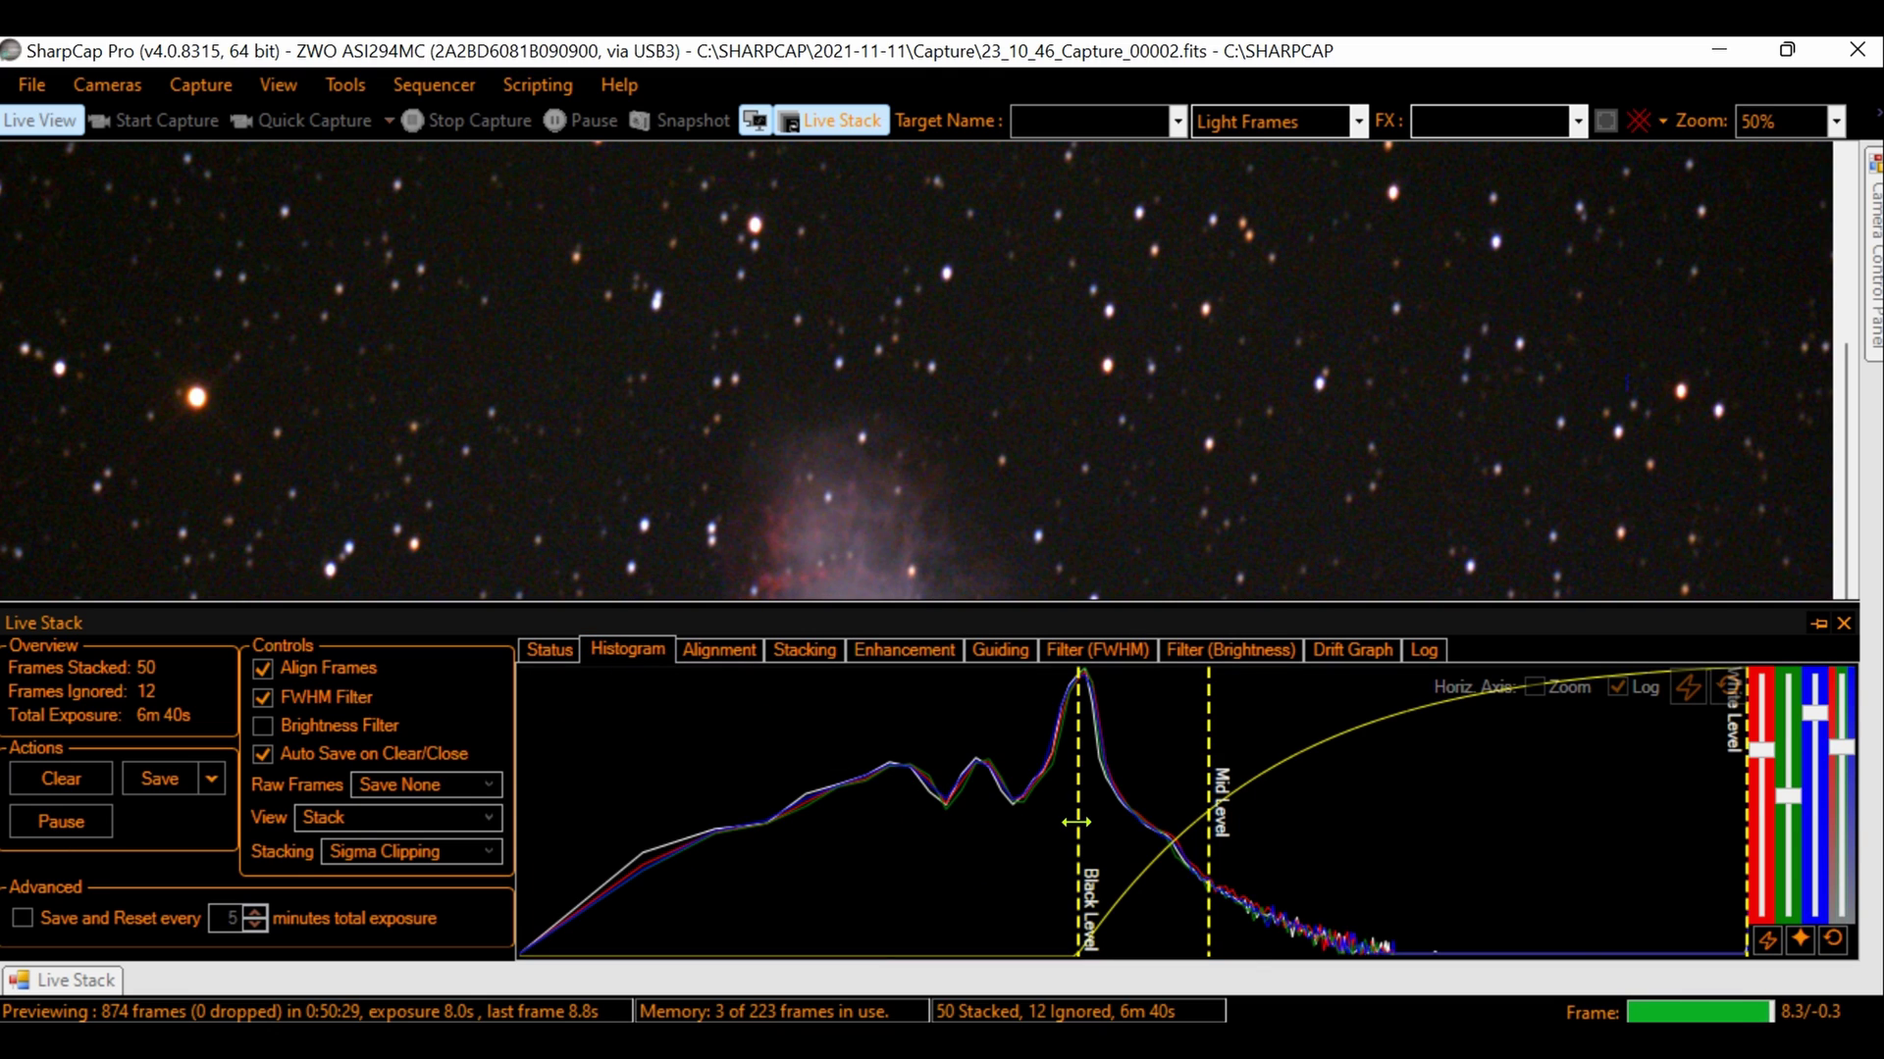
Step: Raise the black level slightly, magnify the histogram, and lower red once and blue twice
{"action": "left_click_drag", "start_coordinate": [1076, 823], "coordinate": [1083, 822]}
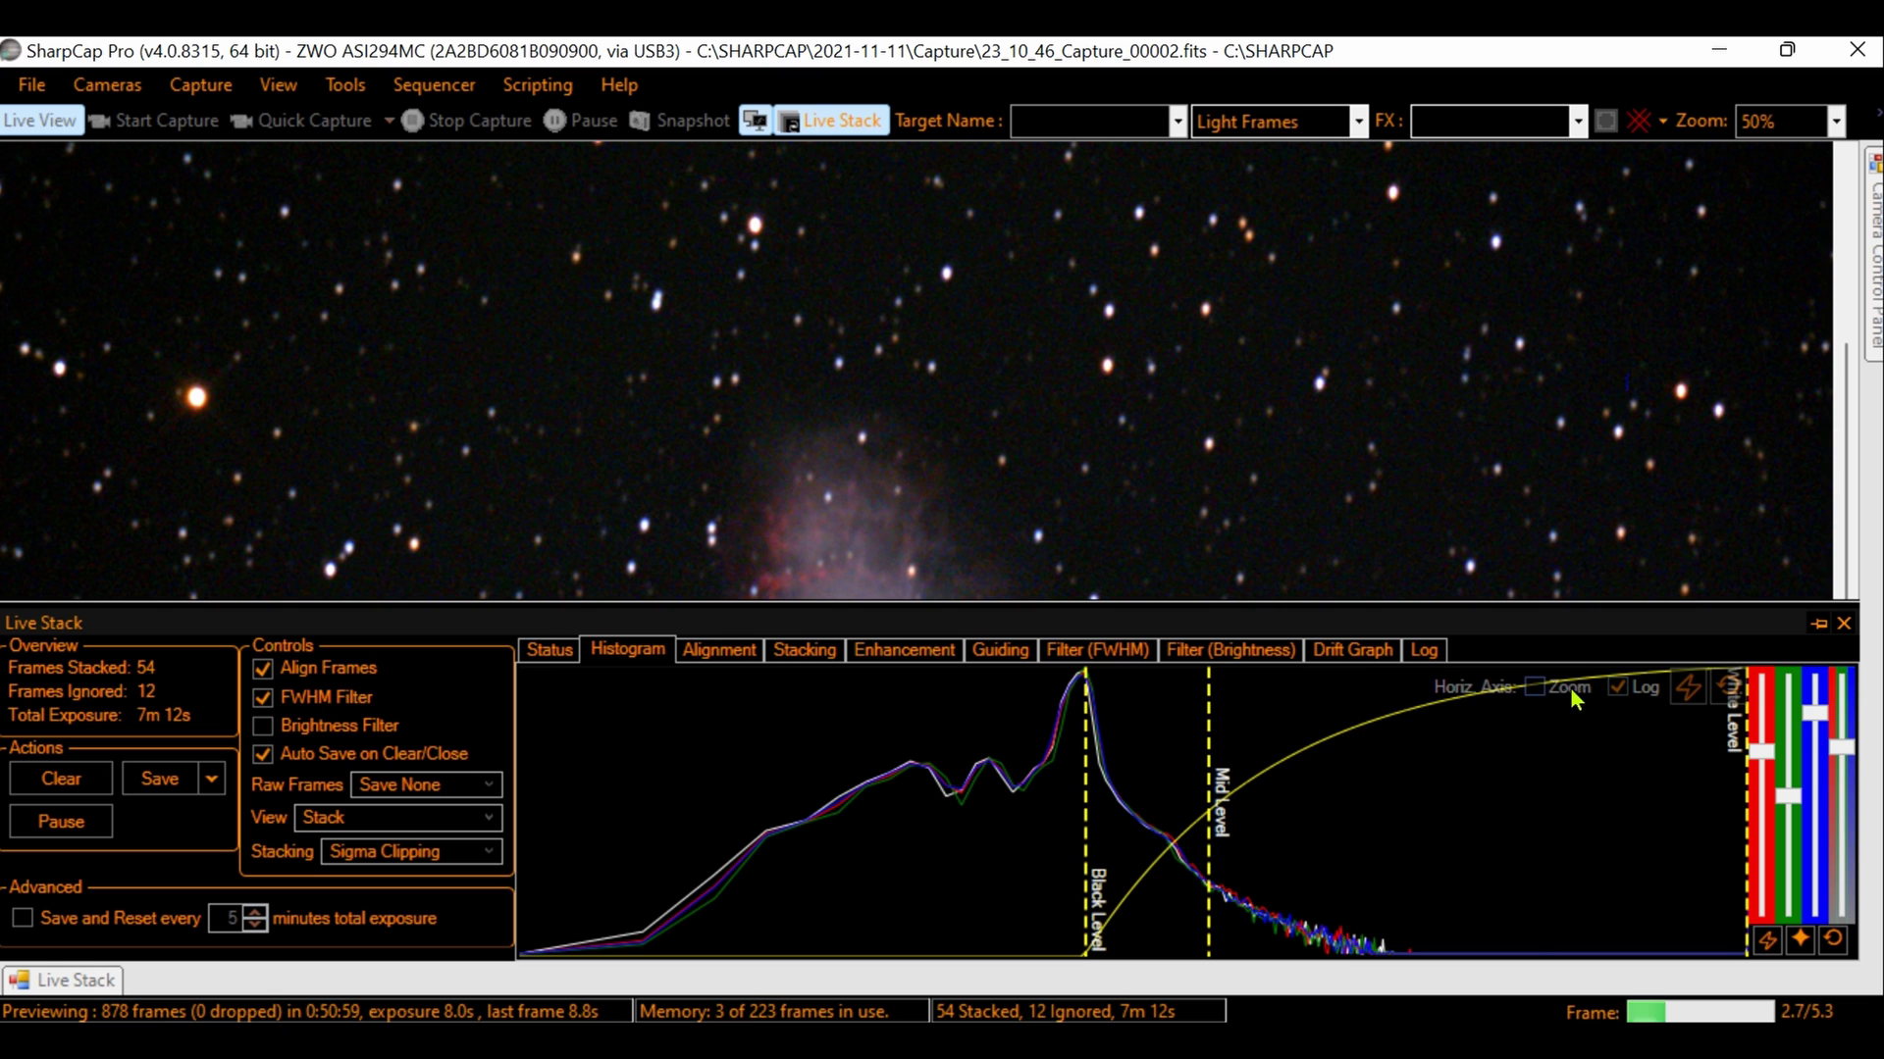
{"action": "left_click", "coordinate": [1536, 688]}
{"action": "mouse_move", "coordinate": [1181, 940]}
{"action": "left_mouse_down"}
{"action": "mouse_move", "coordinate": [757, 942]}
{"action": "mouse_move", "coordinate": [1150, 950]}
{"action": "left_mouse_up"}
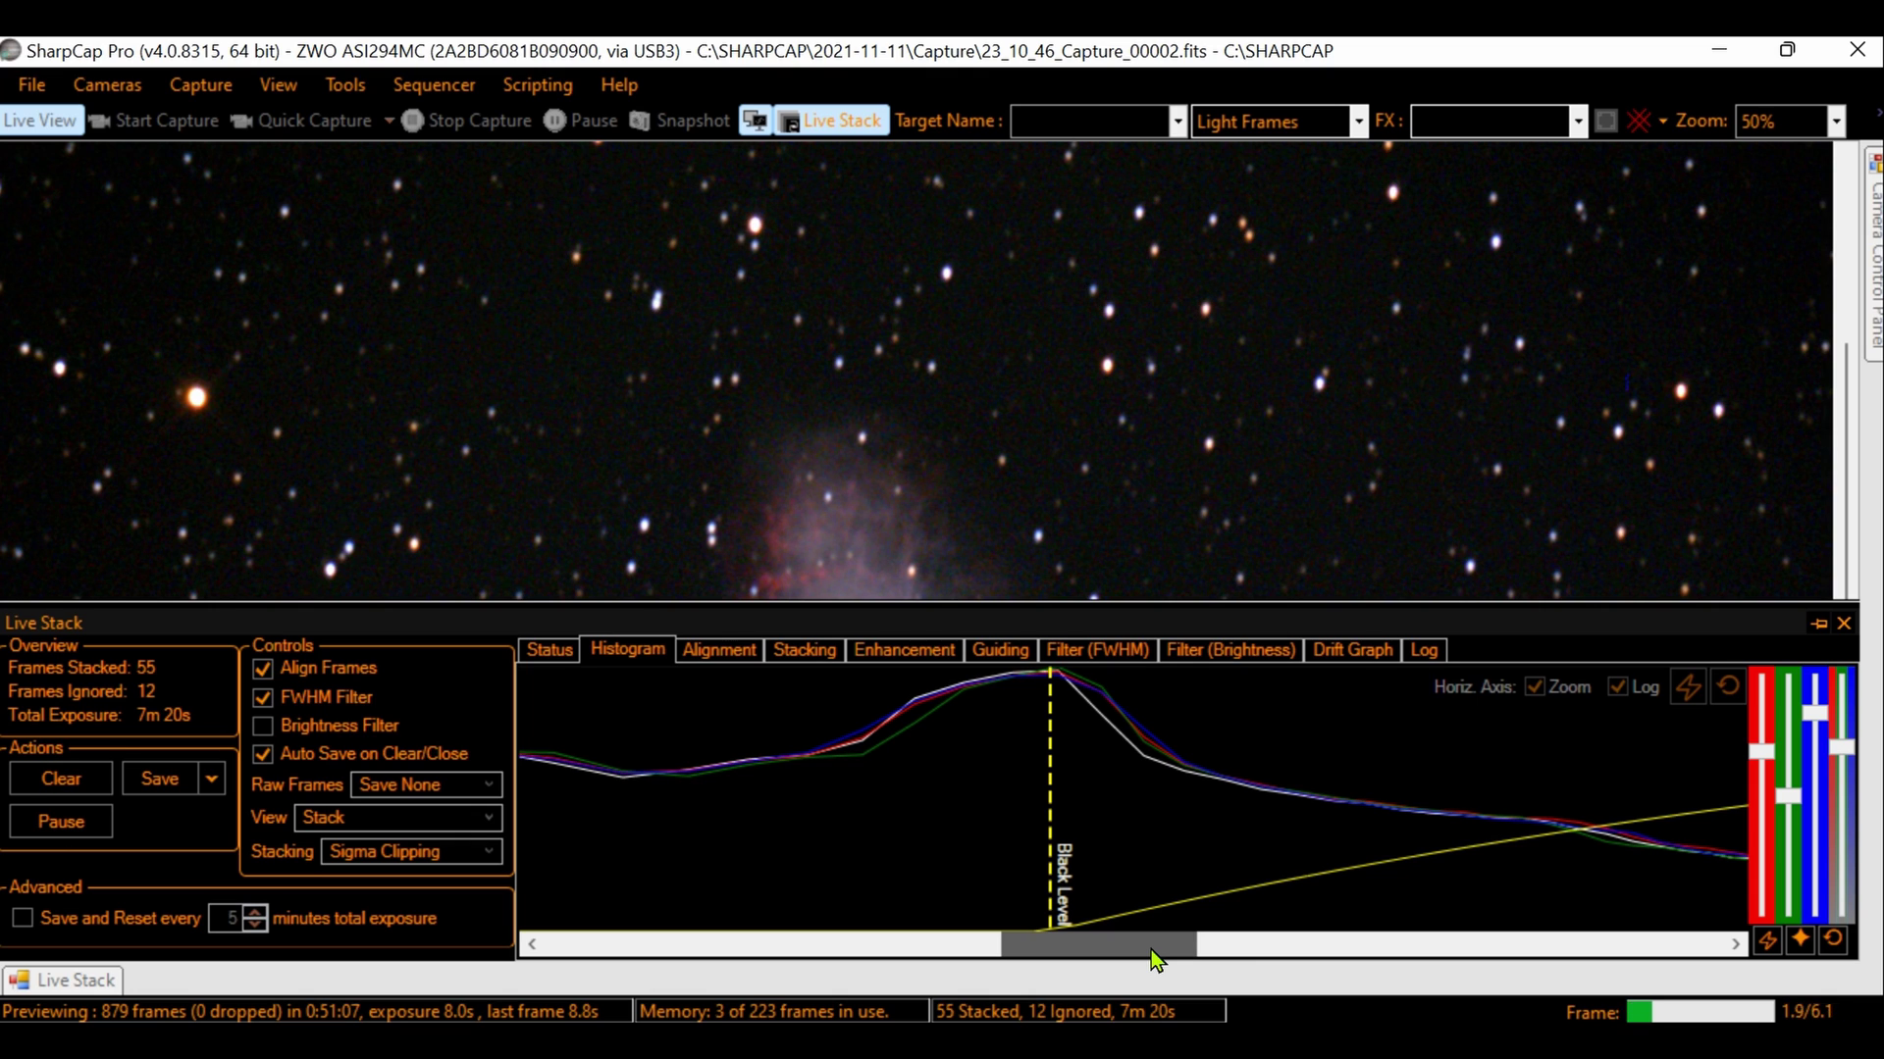
{"action": "left_click", "coordinate": [1758, 885]}
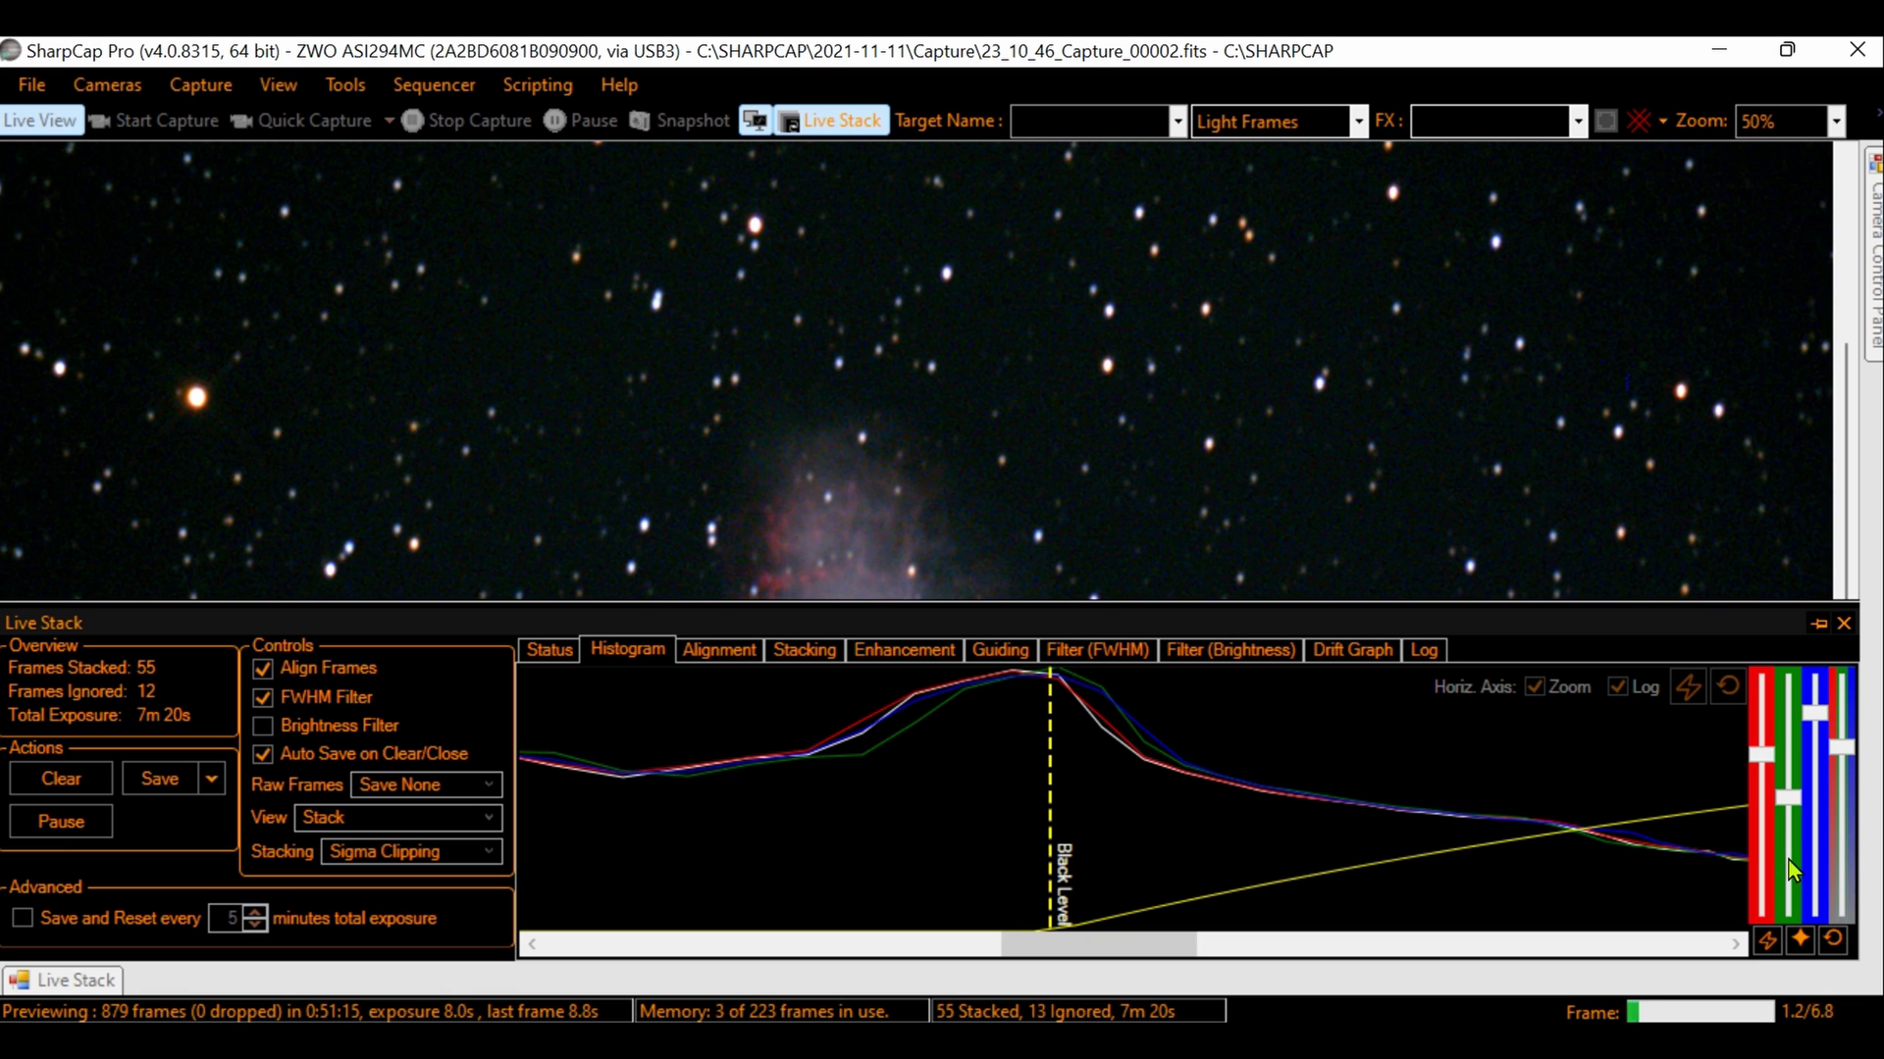
{"action": "left_click", "coordinate": [1817, 869]}
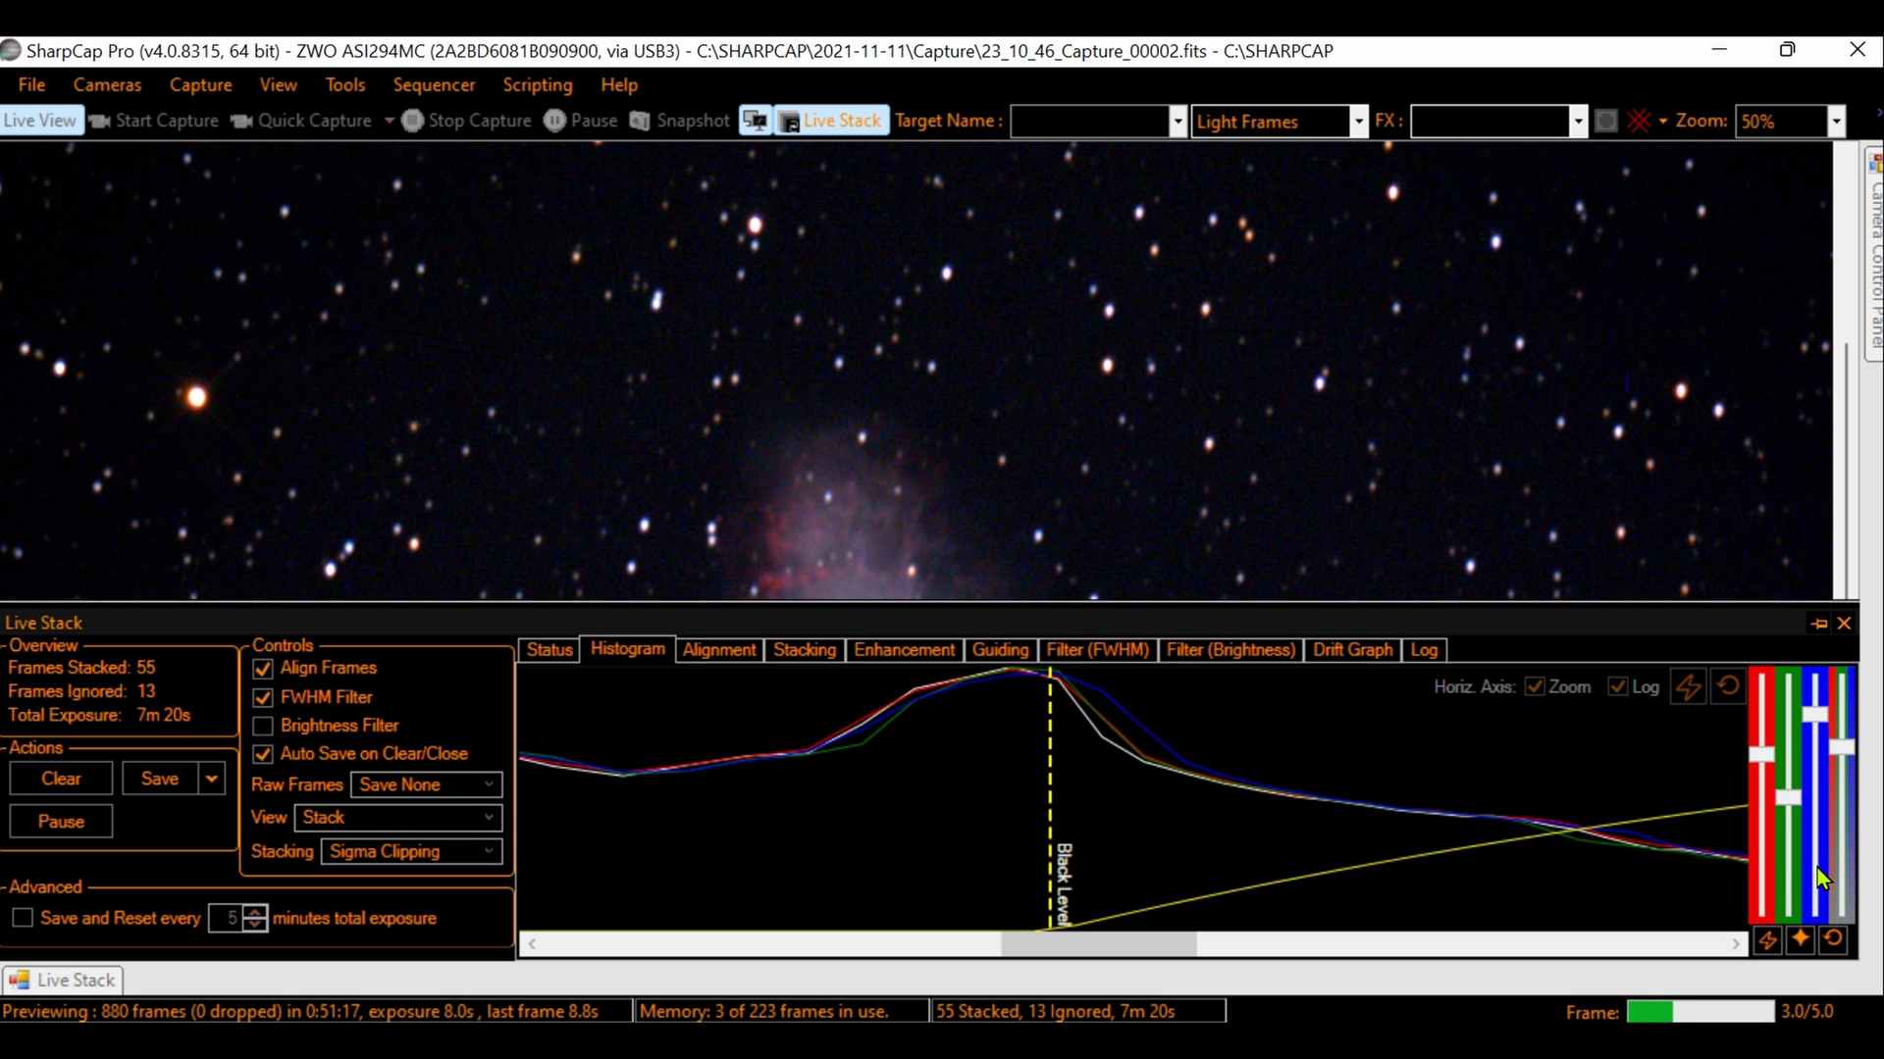
{"action": "left_click", "coordinate": [1817, 868]}
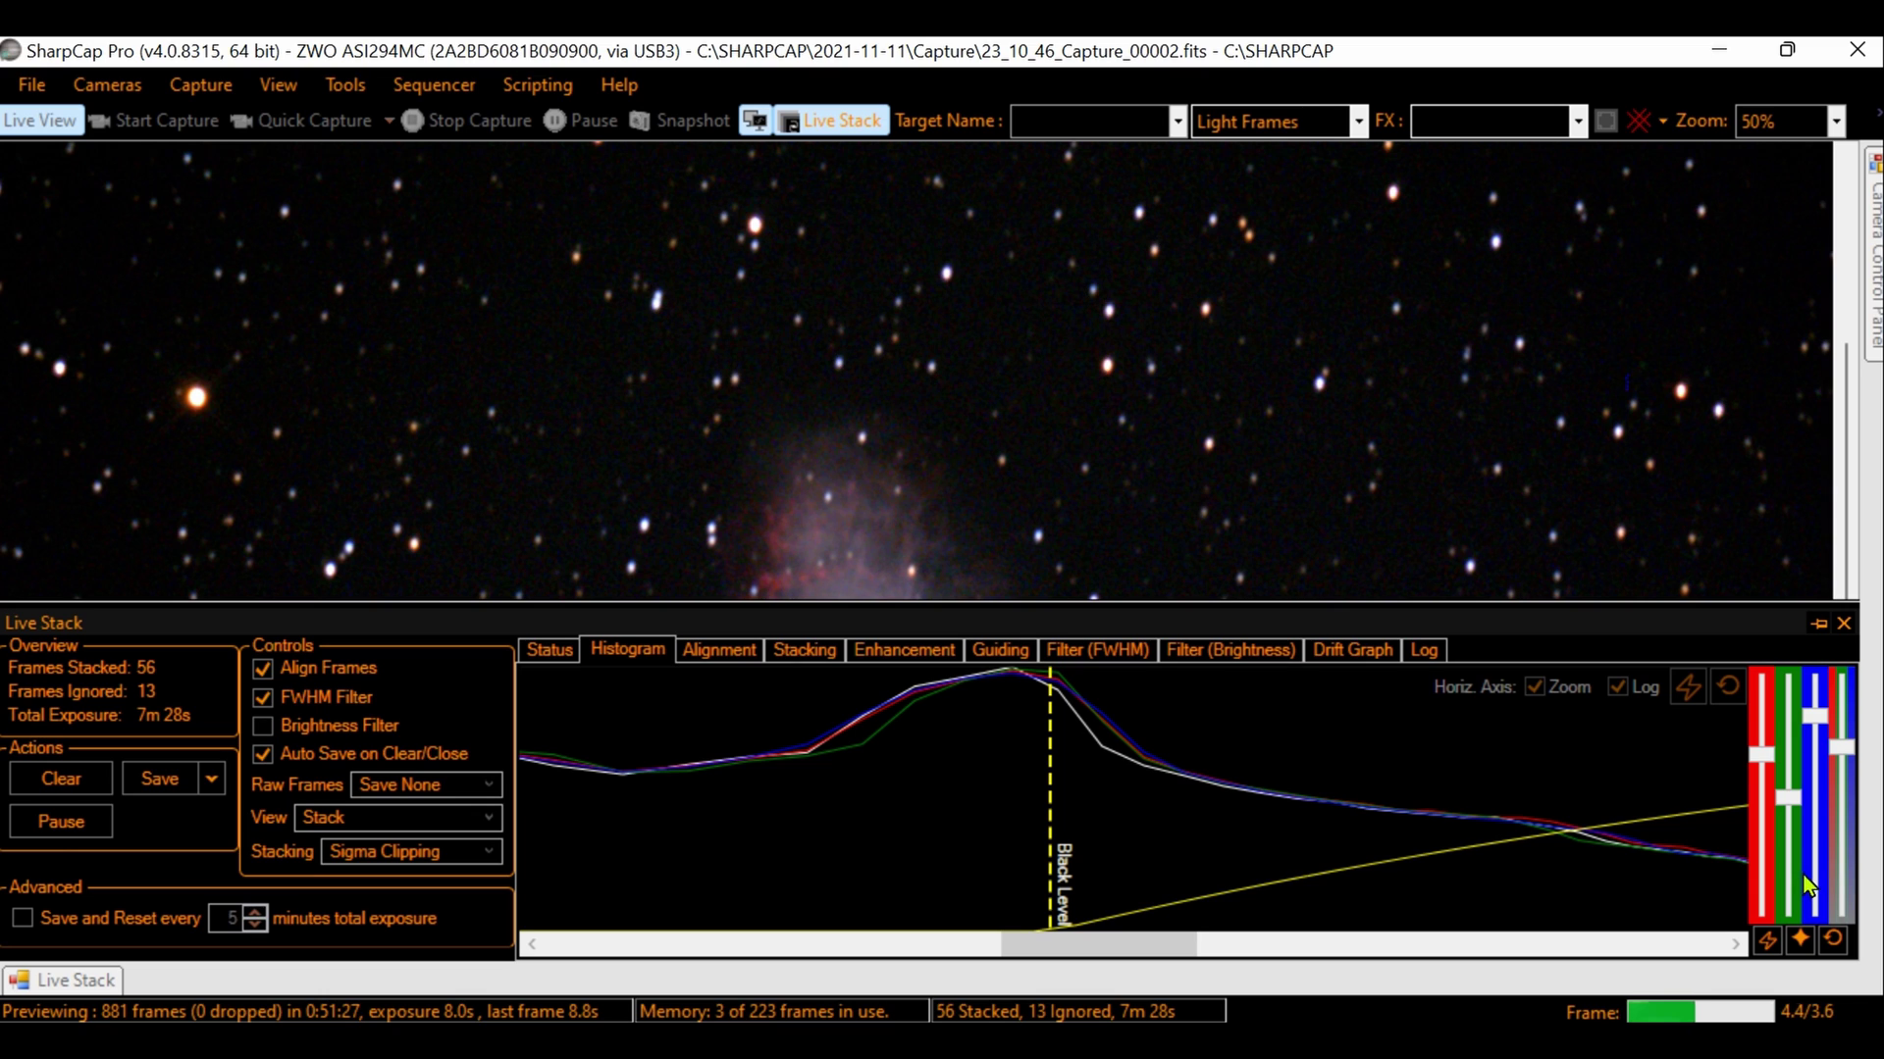
{"action": "mouse_move", "coordinate": [1797, 886]}
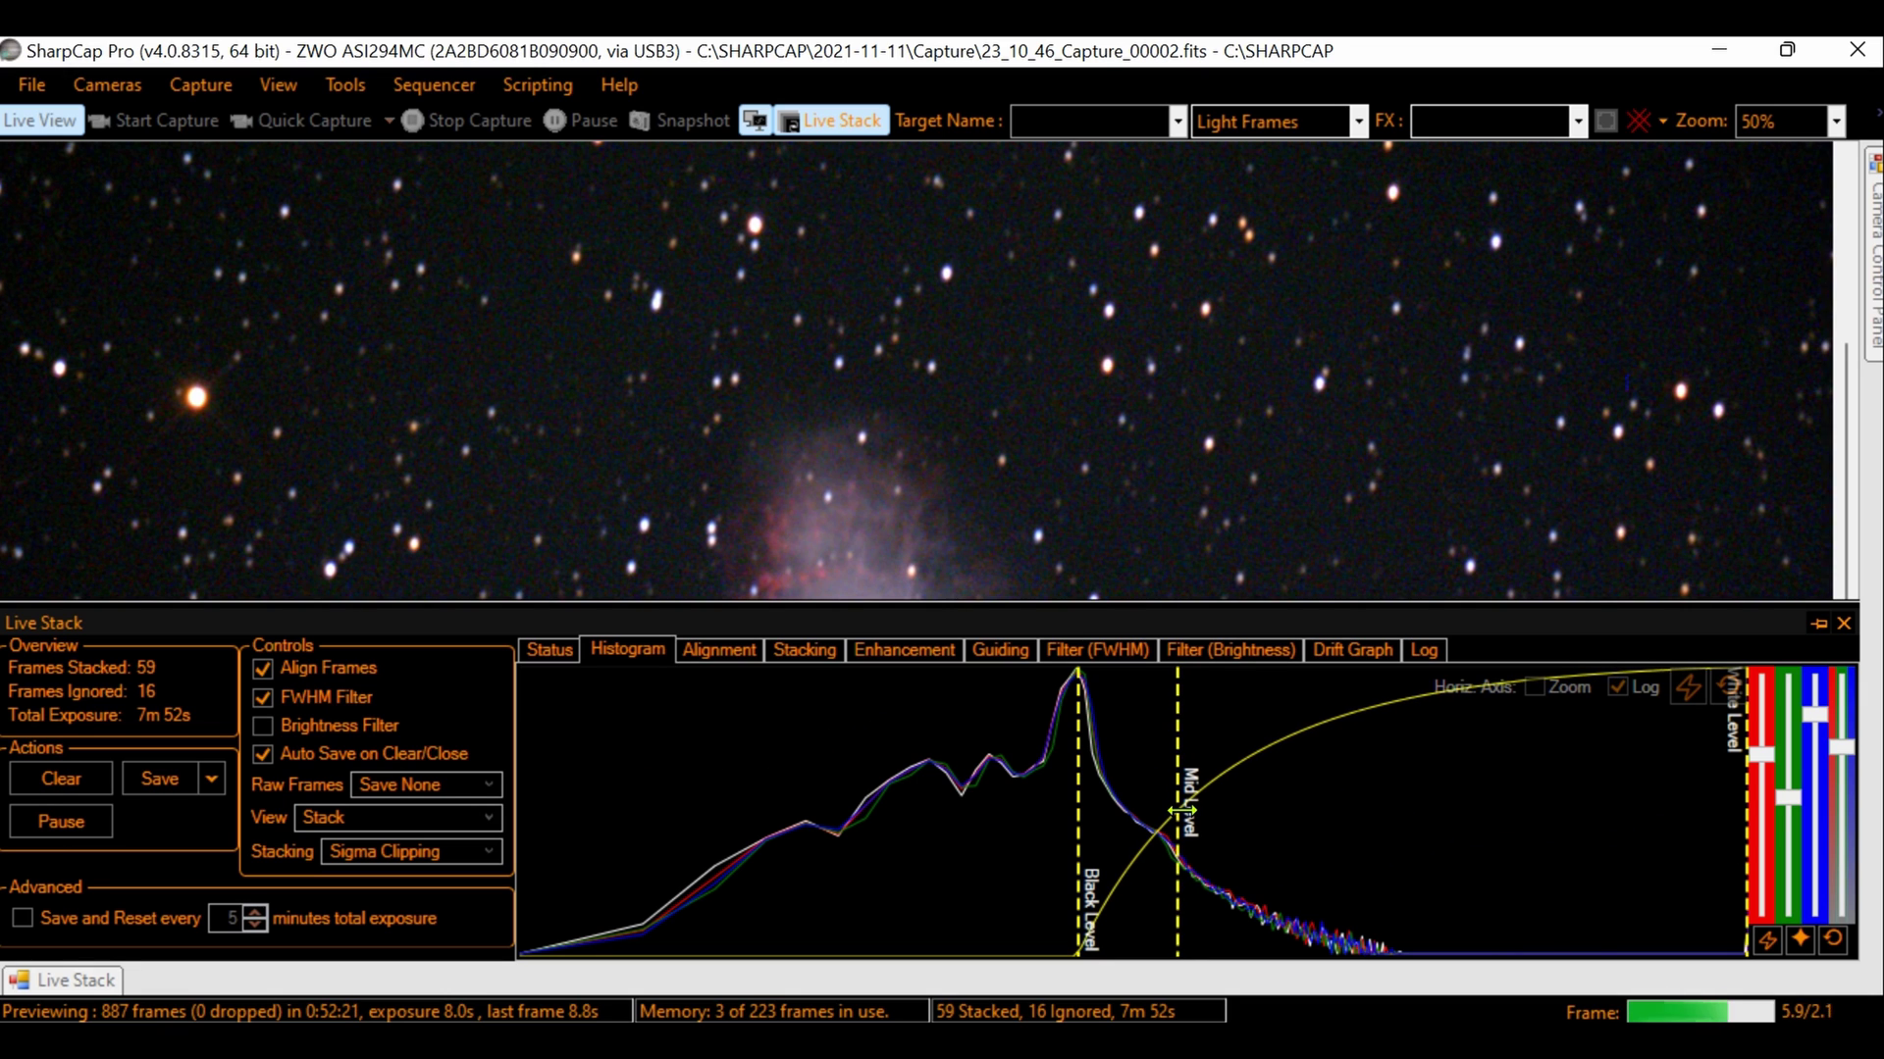
Step: Fine-tune the stack histogram's mid level until the Crab Nebula's red filaments stand out
{"action": "left_click_drag", "start_coordinate": [1180, 812], "coordinate": [1167, 812]}
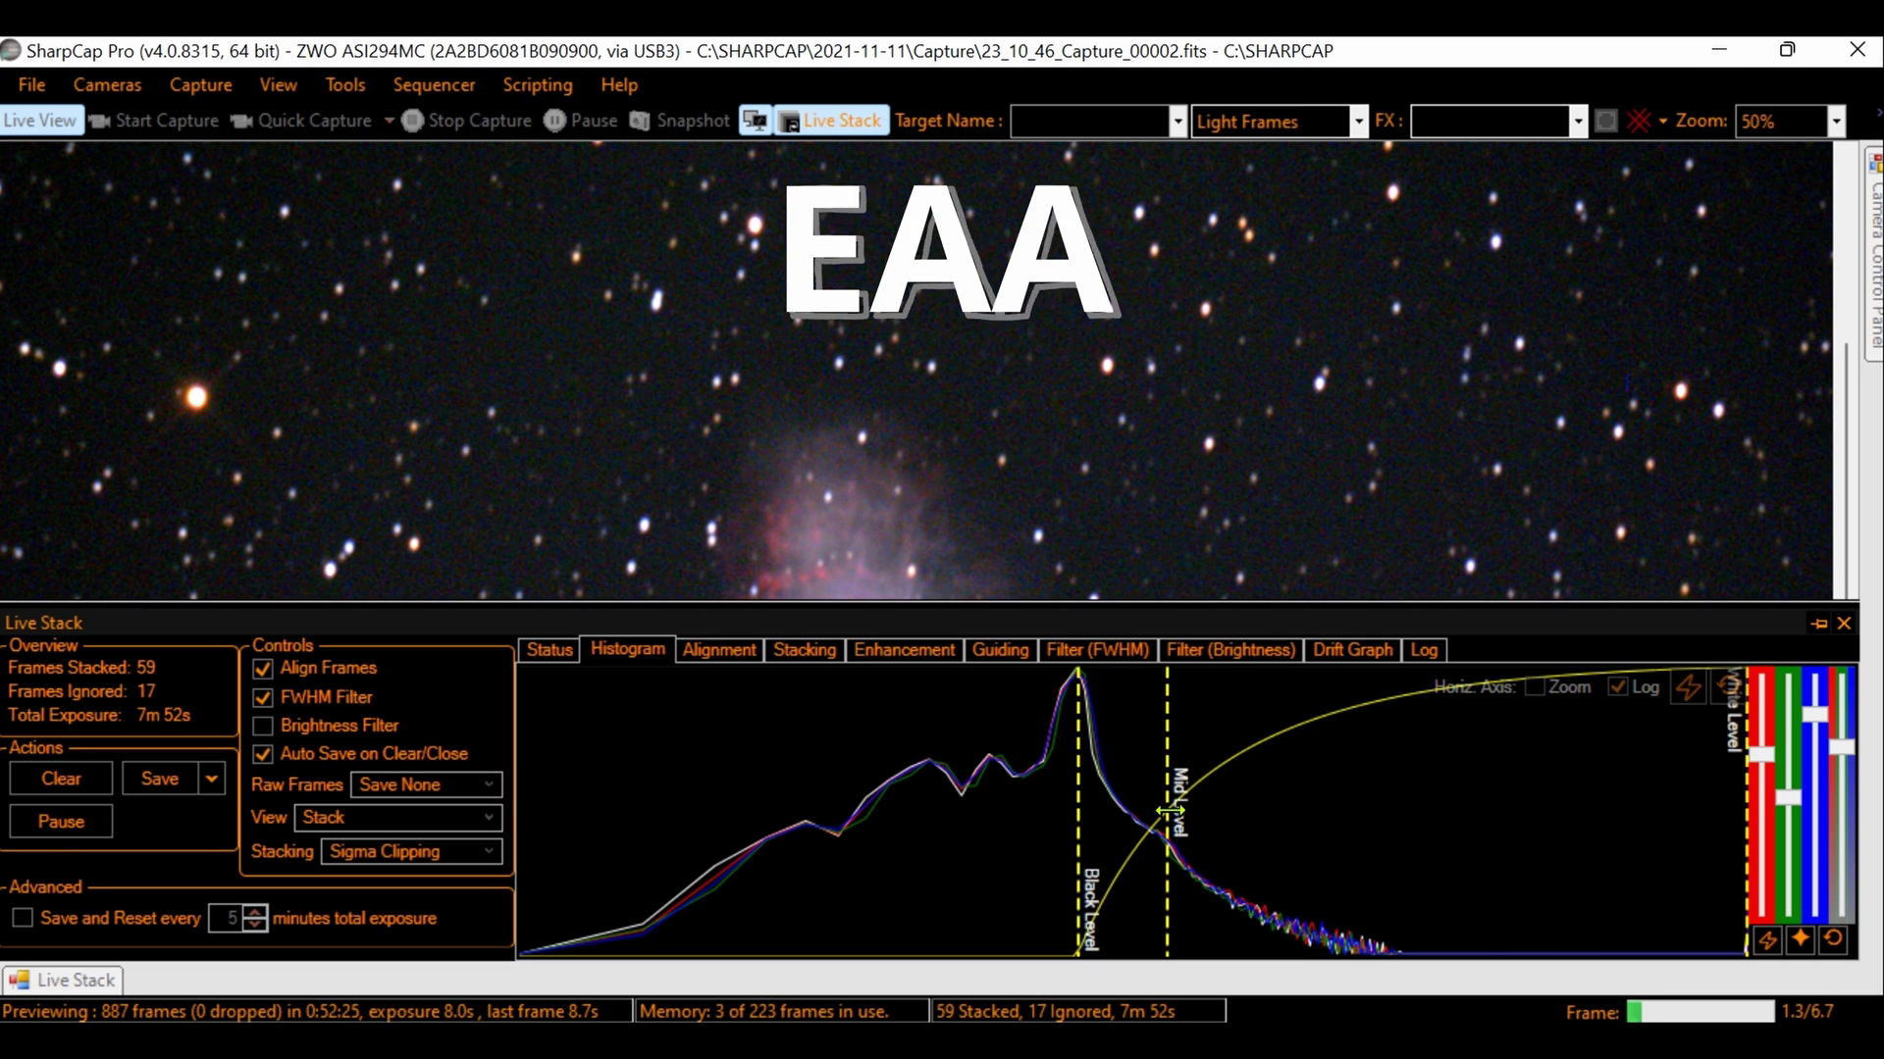
{"action": "left_click_drag", "start_coordinate": [1167, 811], "coordinate": [1151, 808]}
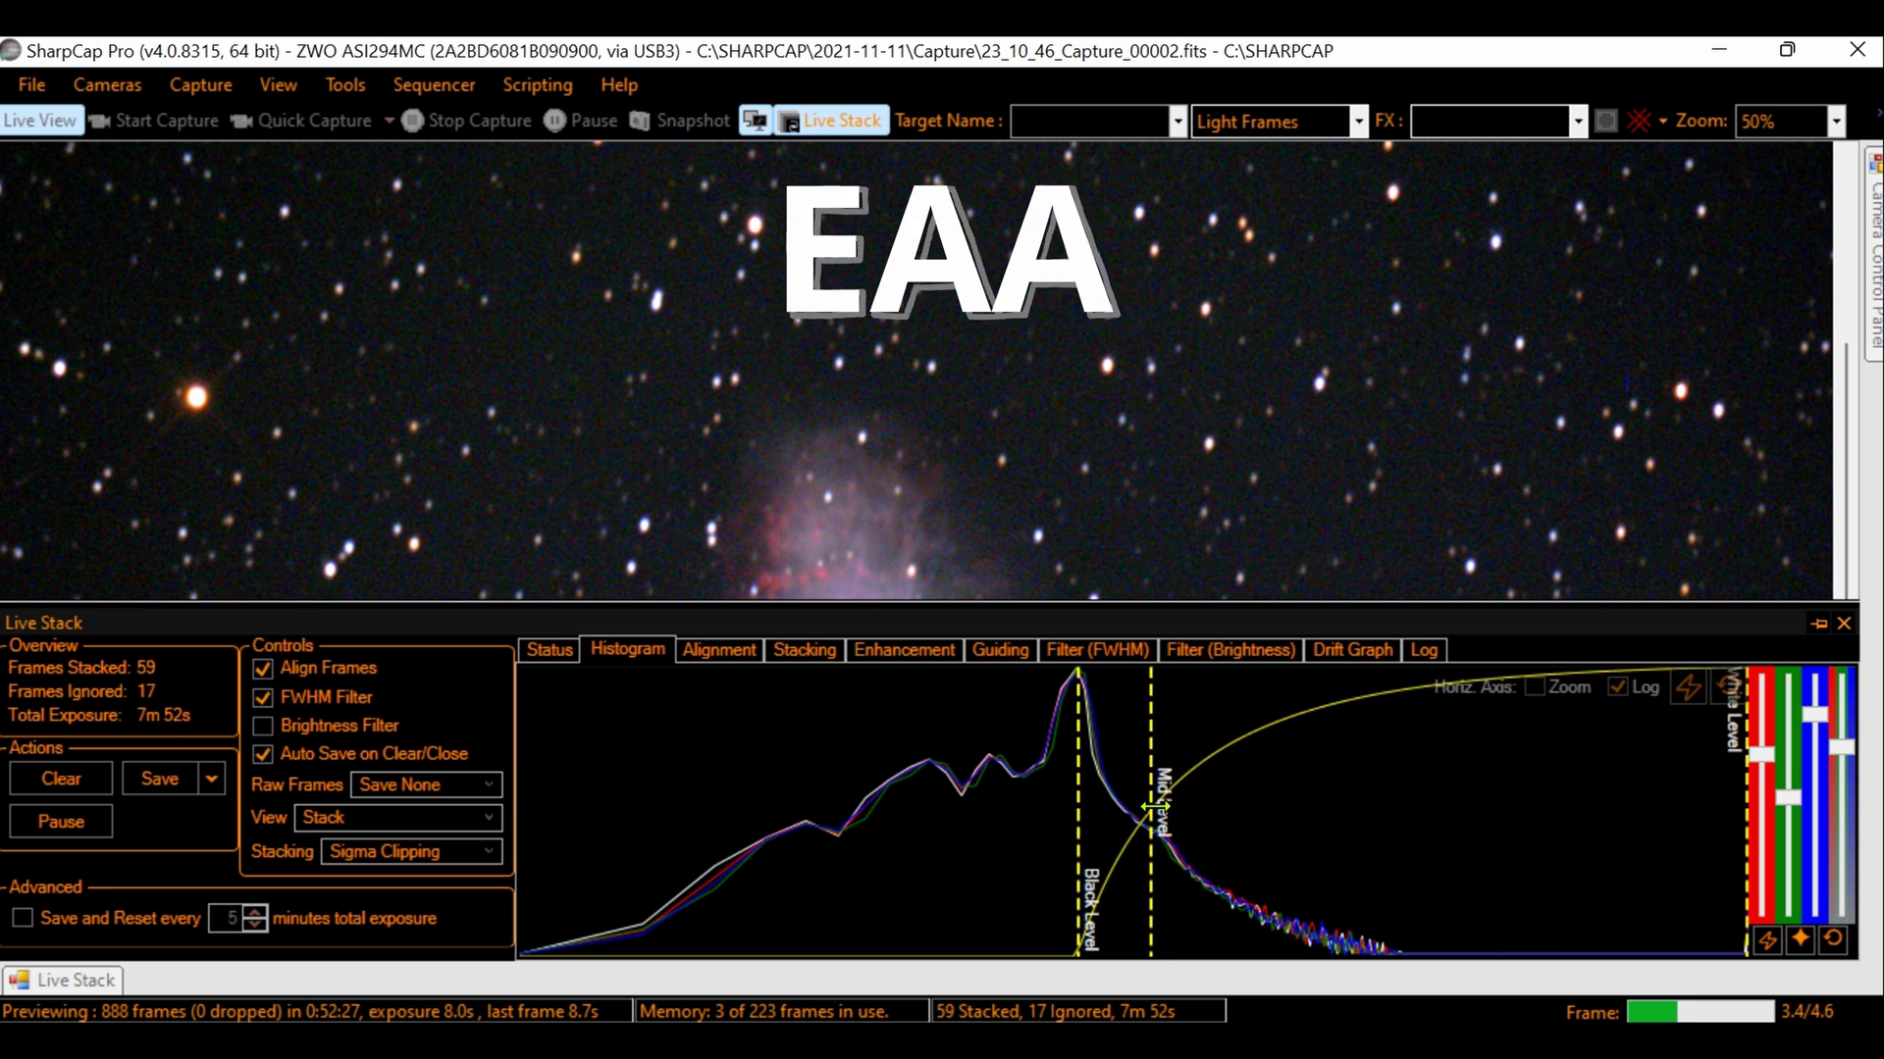
{"action": "left_click_drag", "start_coordinate": [1151, 808], "coordinate": [1177, 807]}
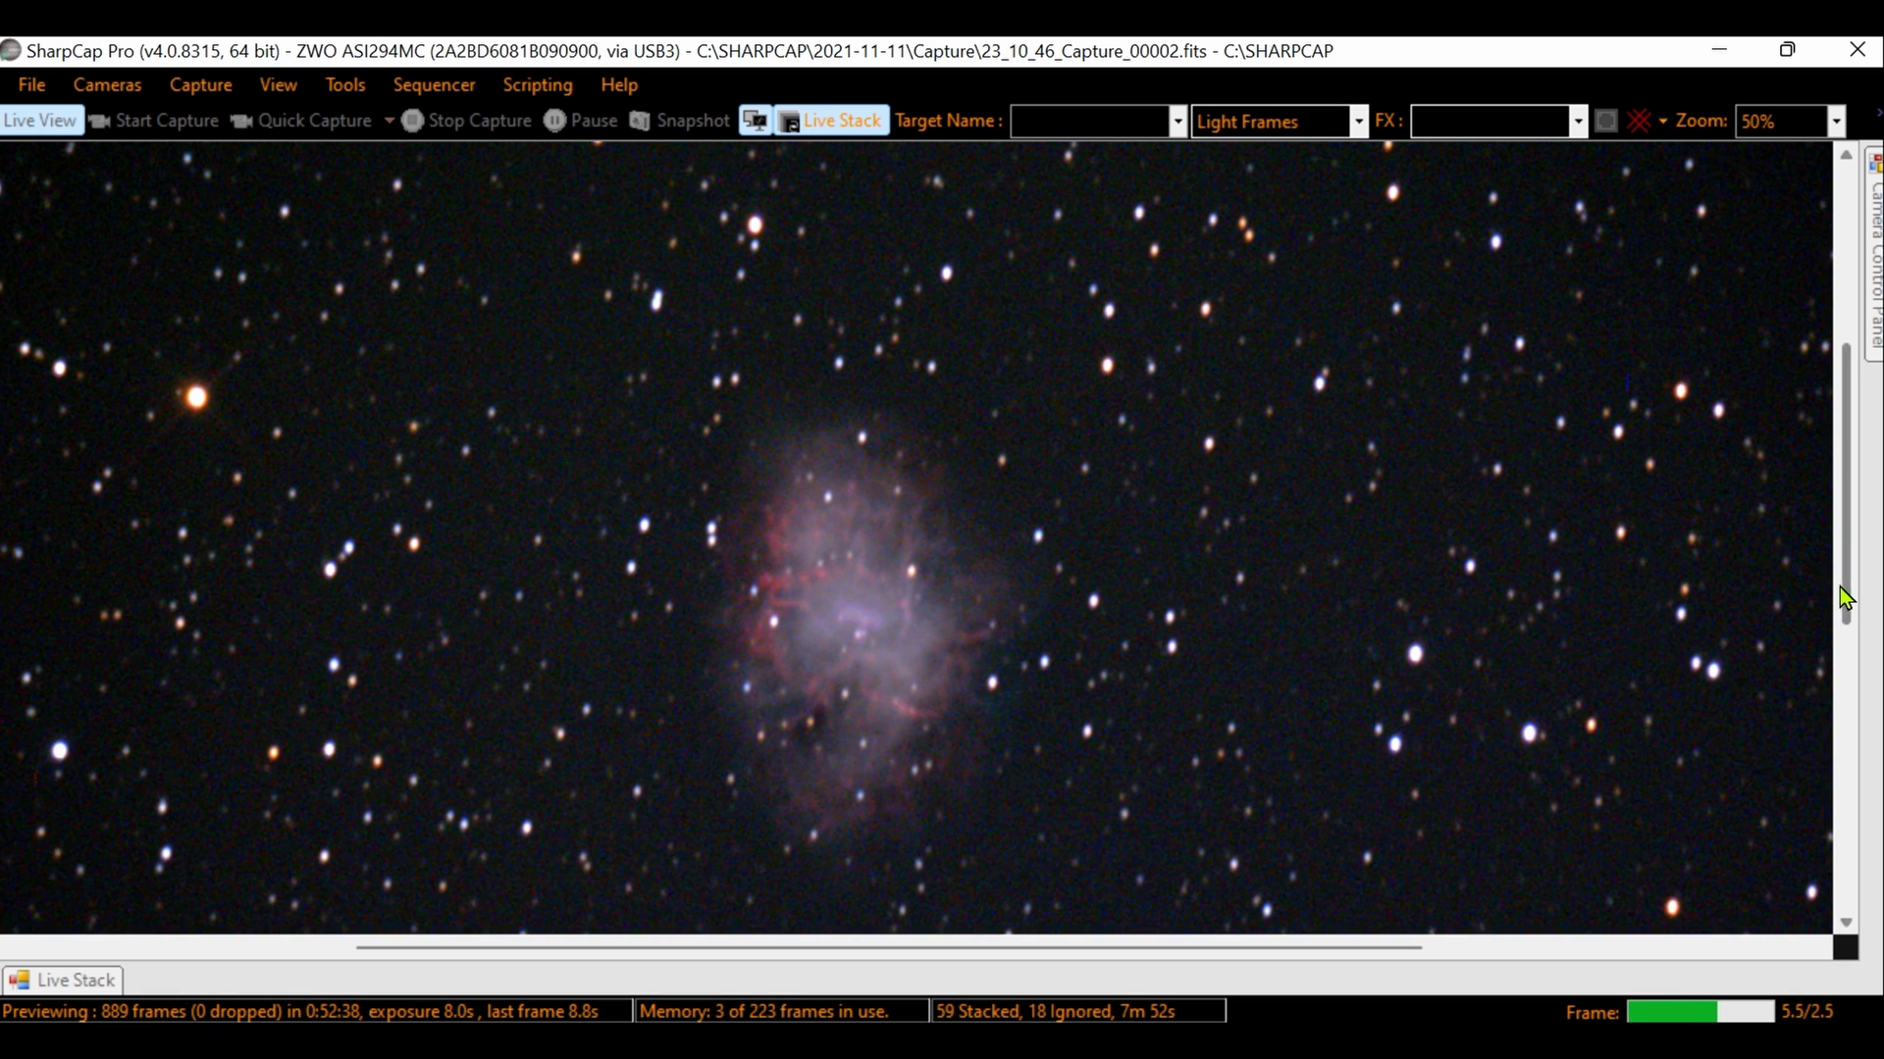
{"action": "left_click_drag", "start_coordinate": [1848, 601], "coordinate": [1850, 693]}
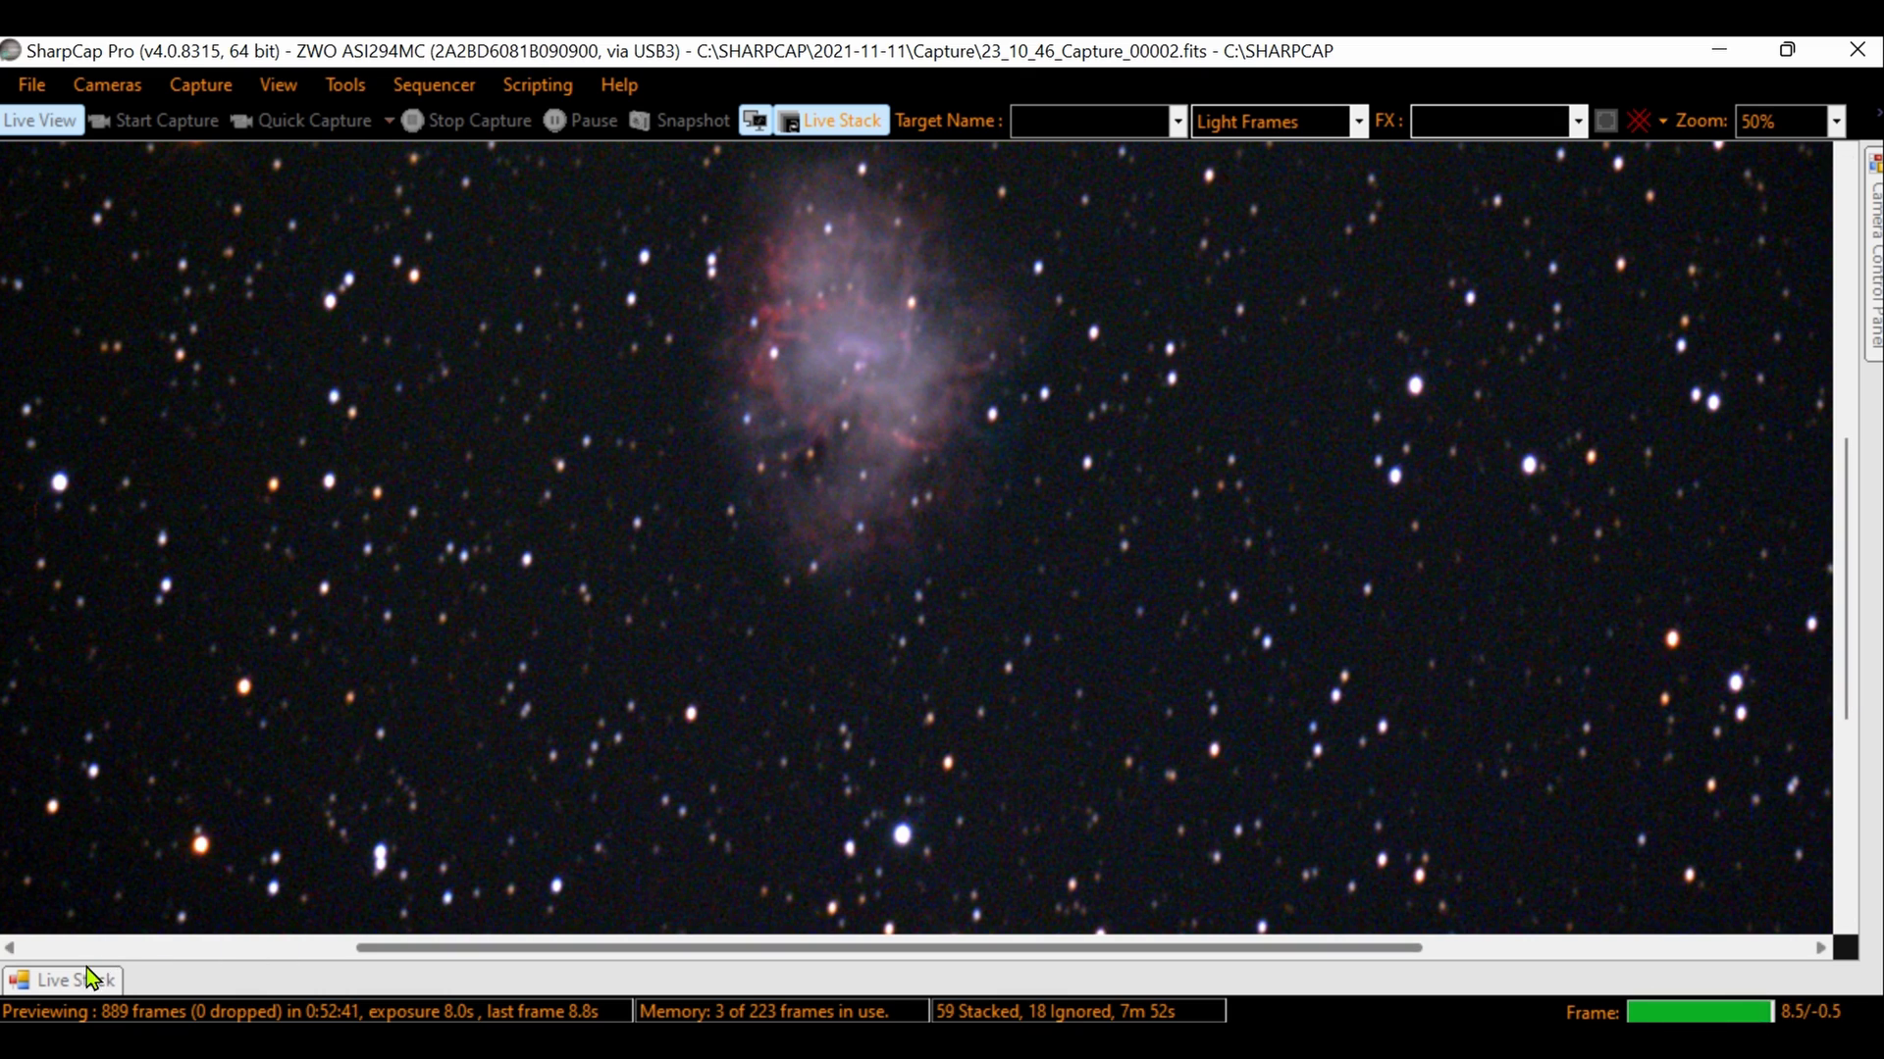
{"action": "mouse_move", "coordinate": [79, 989]}
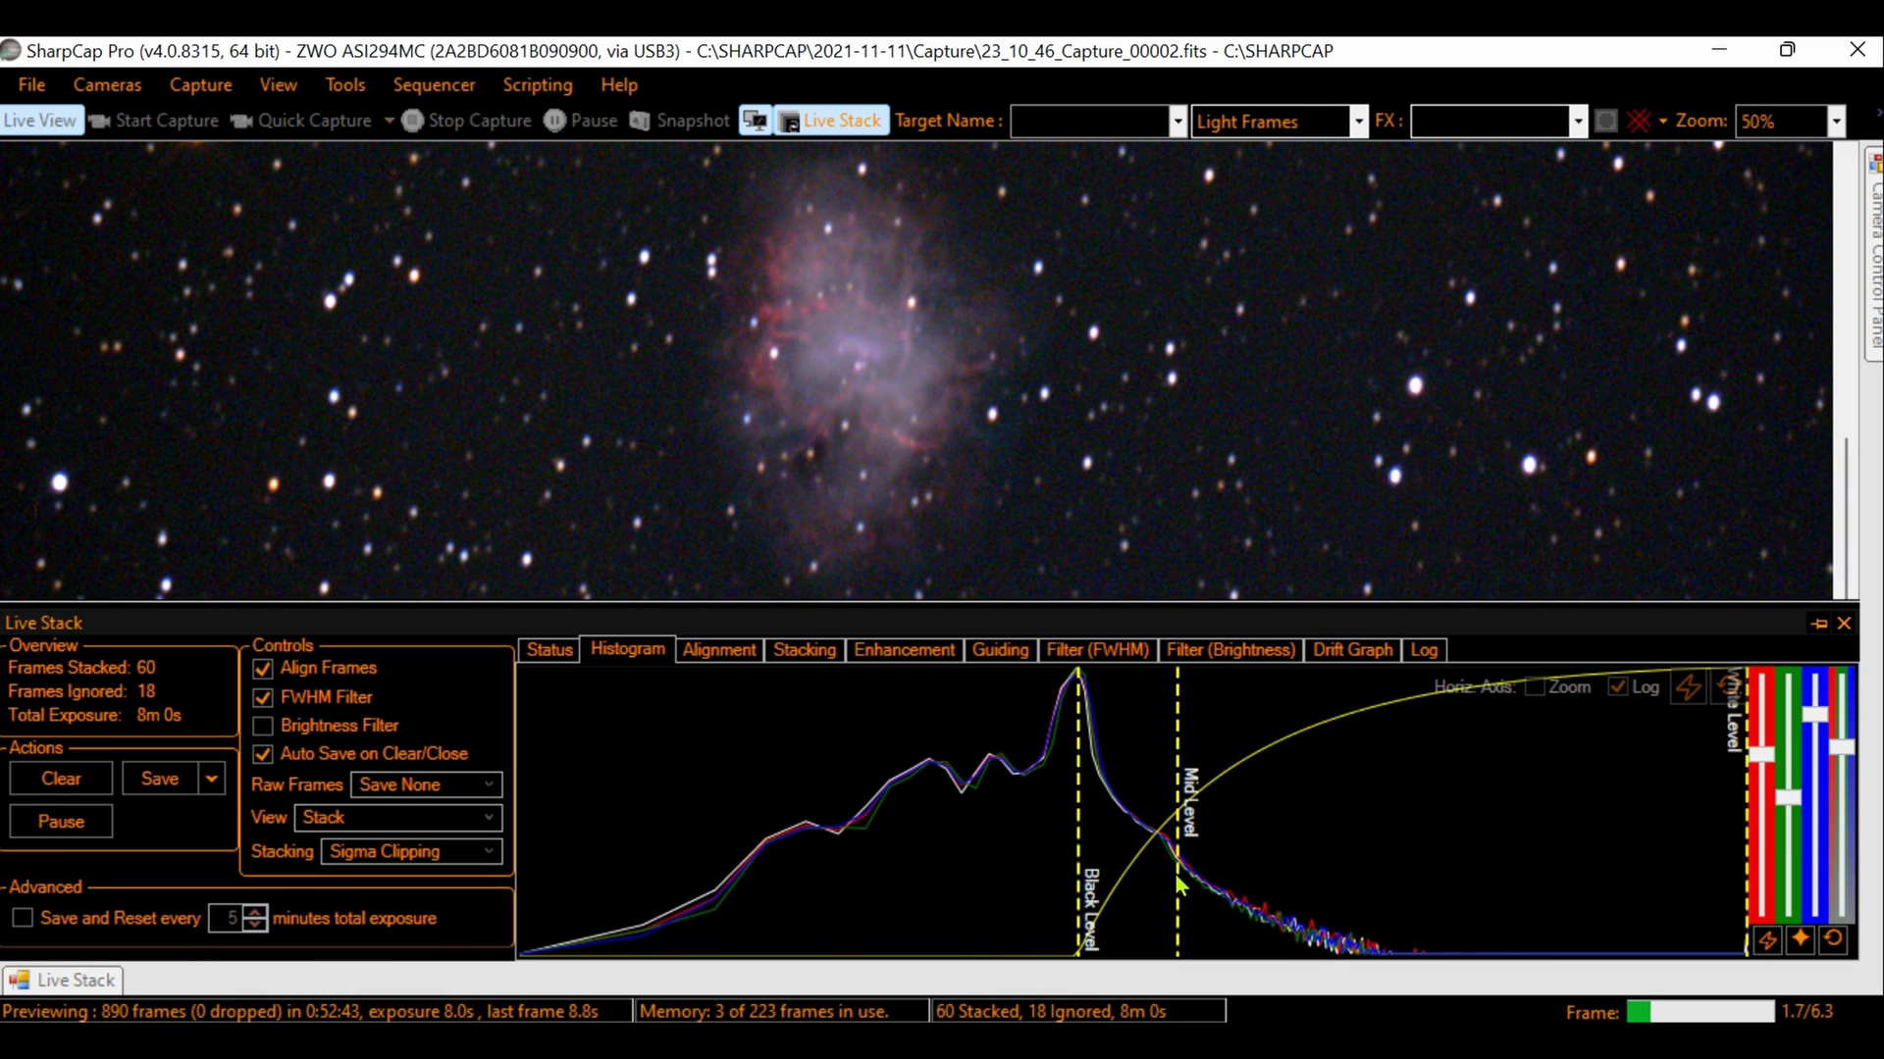
{"action": "left_click_drag", "start_coordinate": [1178, 870], "coordinate": [1158, 870]}
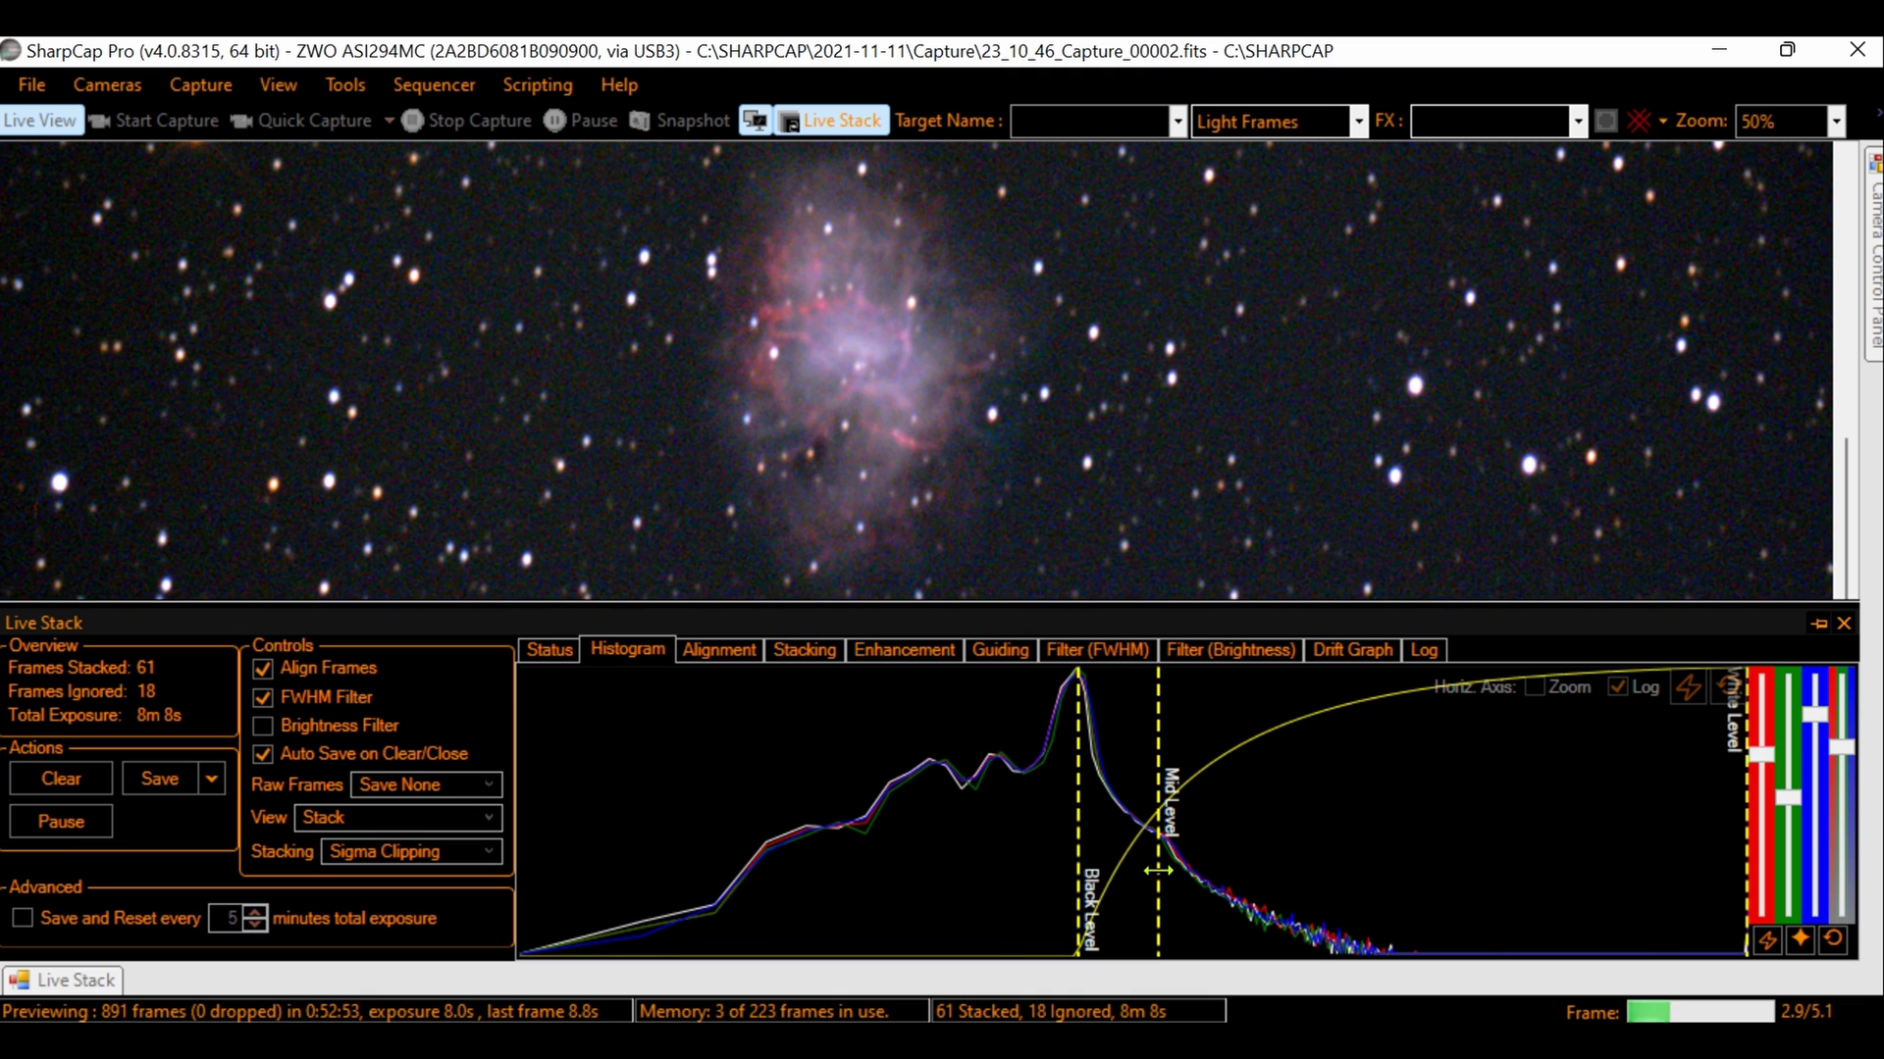
{"action": "mouse_move", "coordinate": [1158, 870]}
{"action": "left_mouse_down"}
{"action": "mouse_move", "coordinate": [1131, 871]}
{"action": "mouse_move", "coordinate": [1165, 870]}
{"action": "left_mouse_up"}
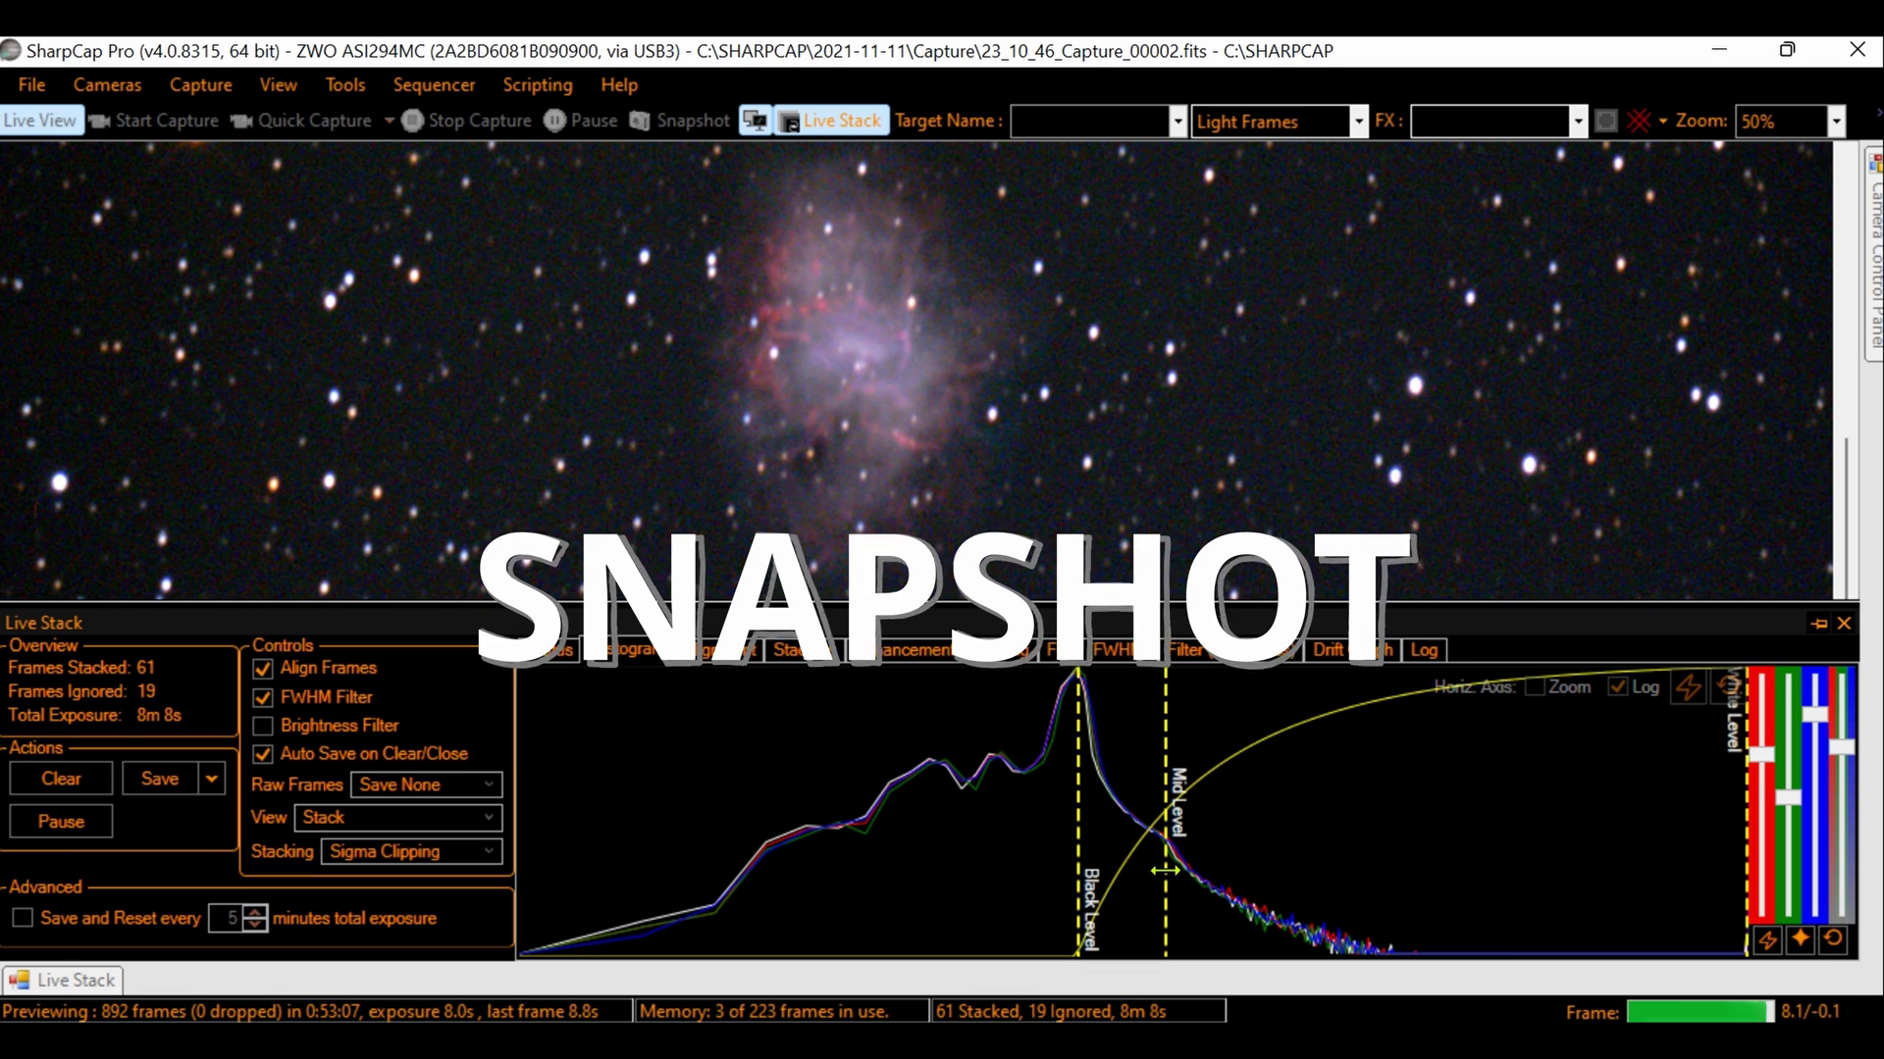
{"action": "left_click_drag", "start_coordinate": [1166, 871], "coordinate": [1177, 870]}
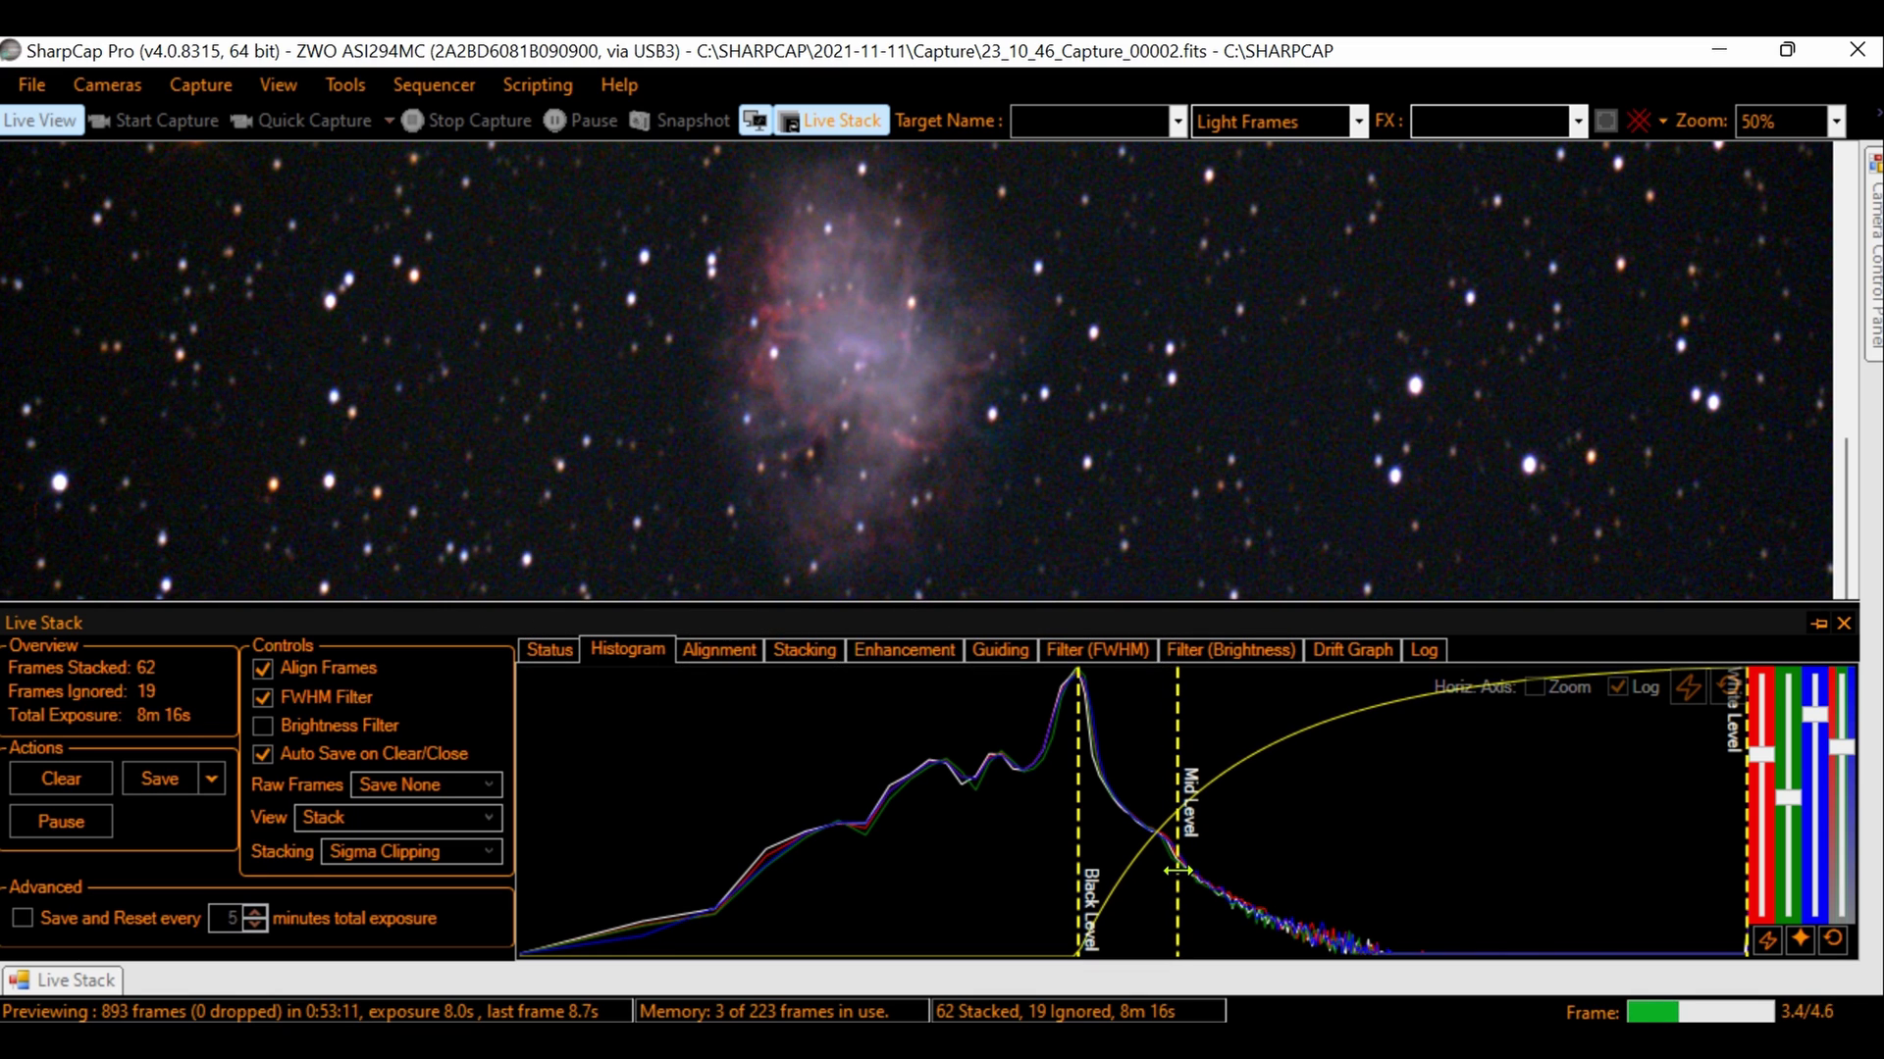
{"action": "left_click_drag", "start_coordinate": [1177, 870], "coordinate": [1167, 871]}
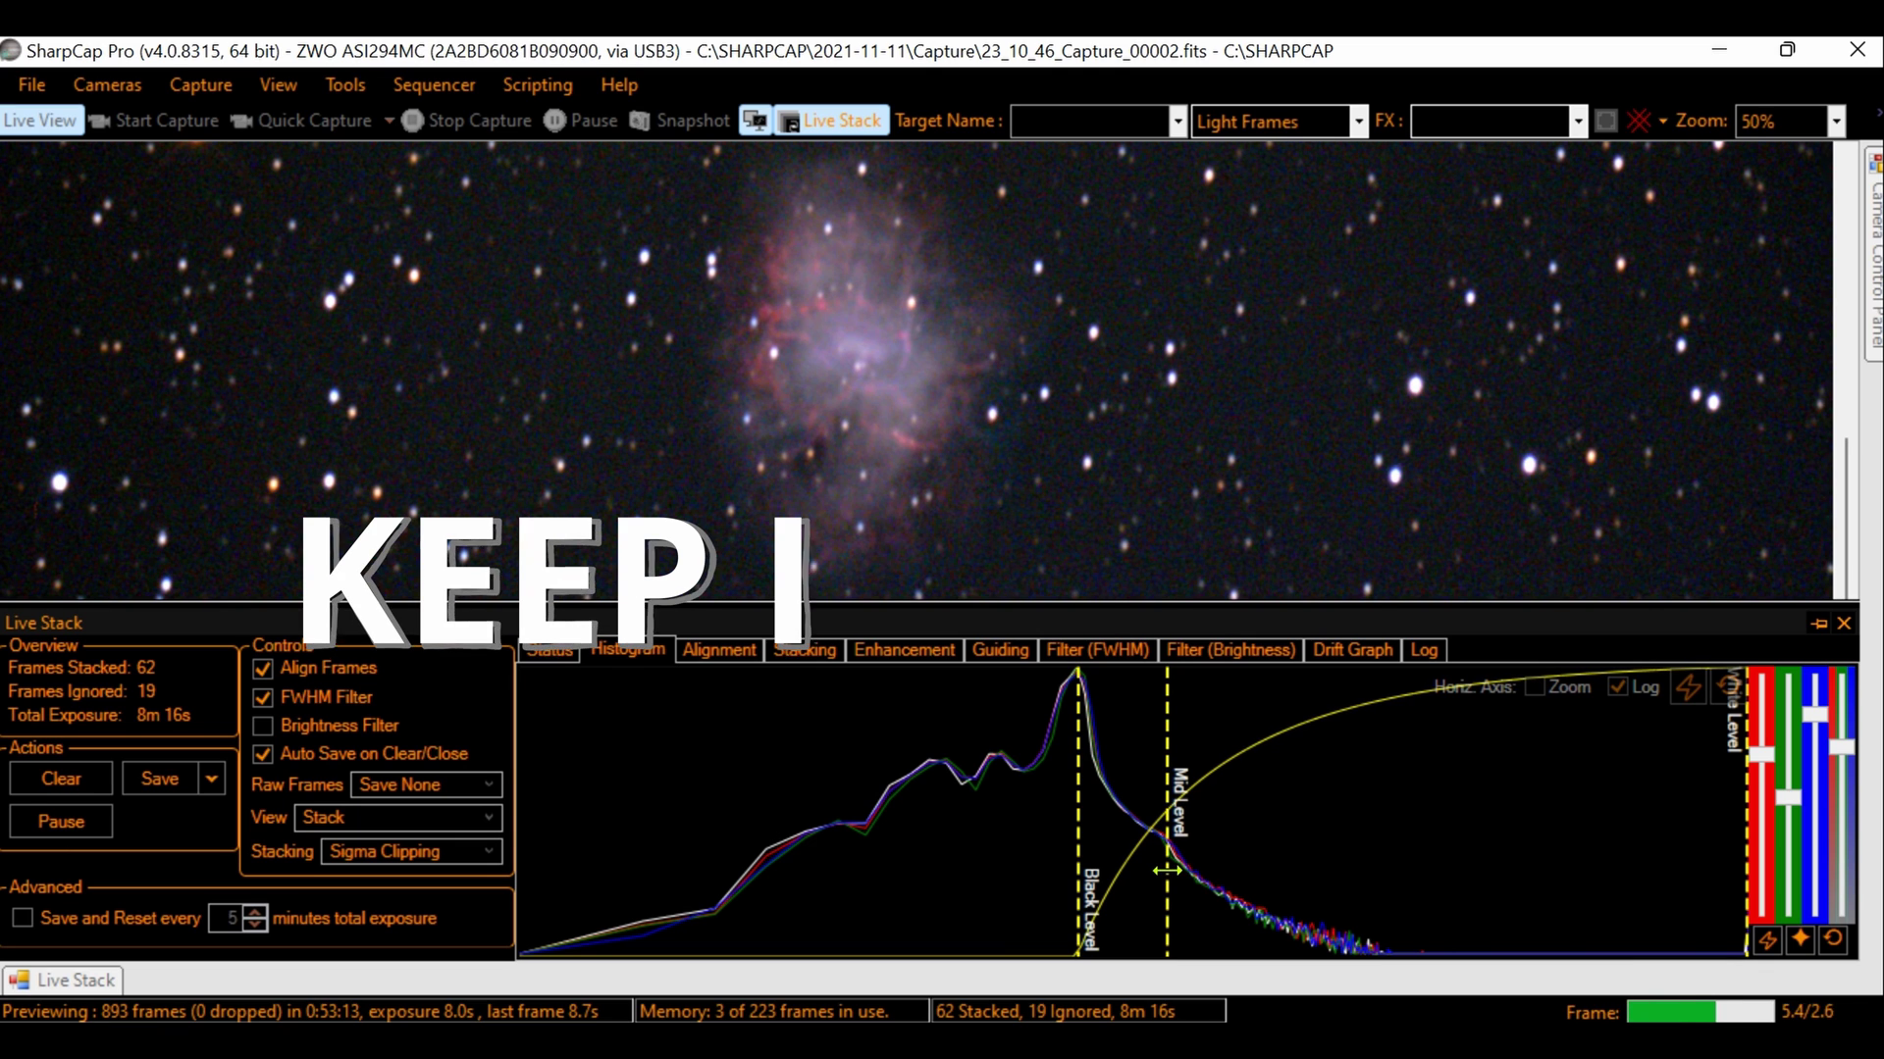
{"action": "left_click_drag", "start_coordinate": [1166, 871], "coordinate": [1161, 870]}
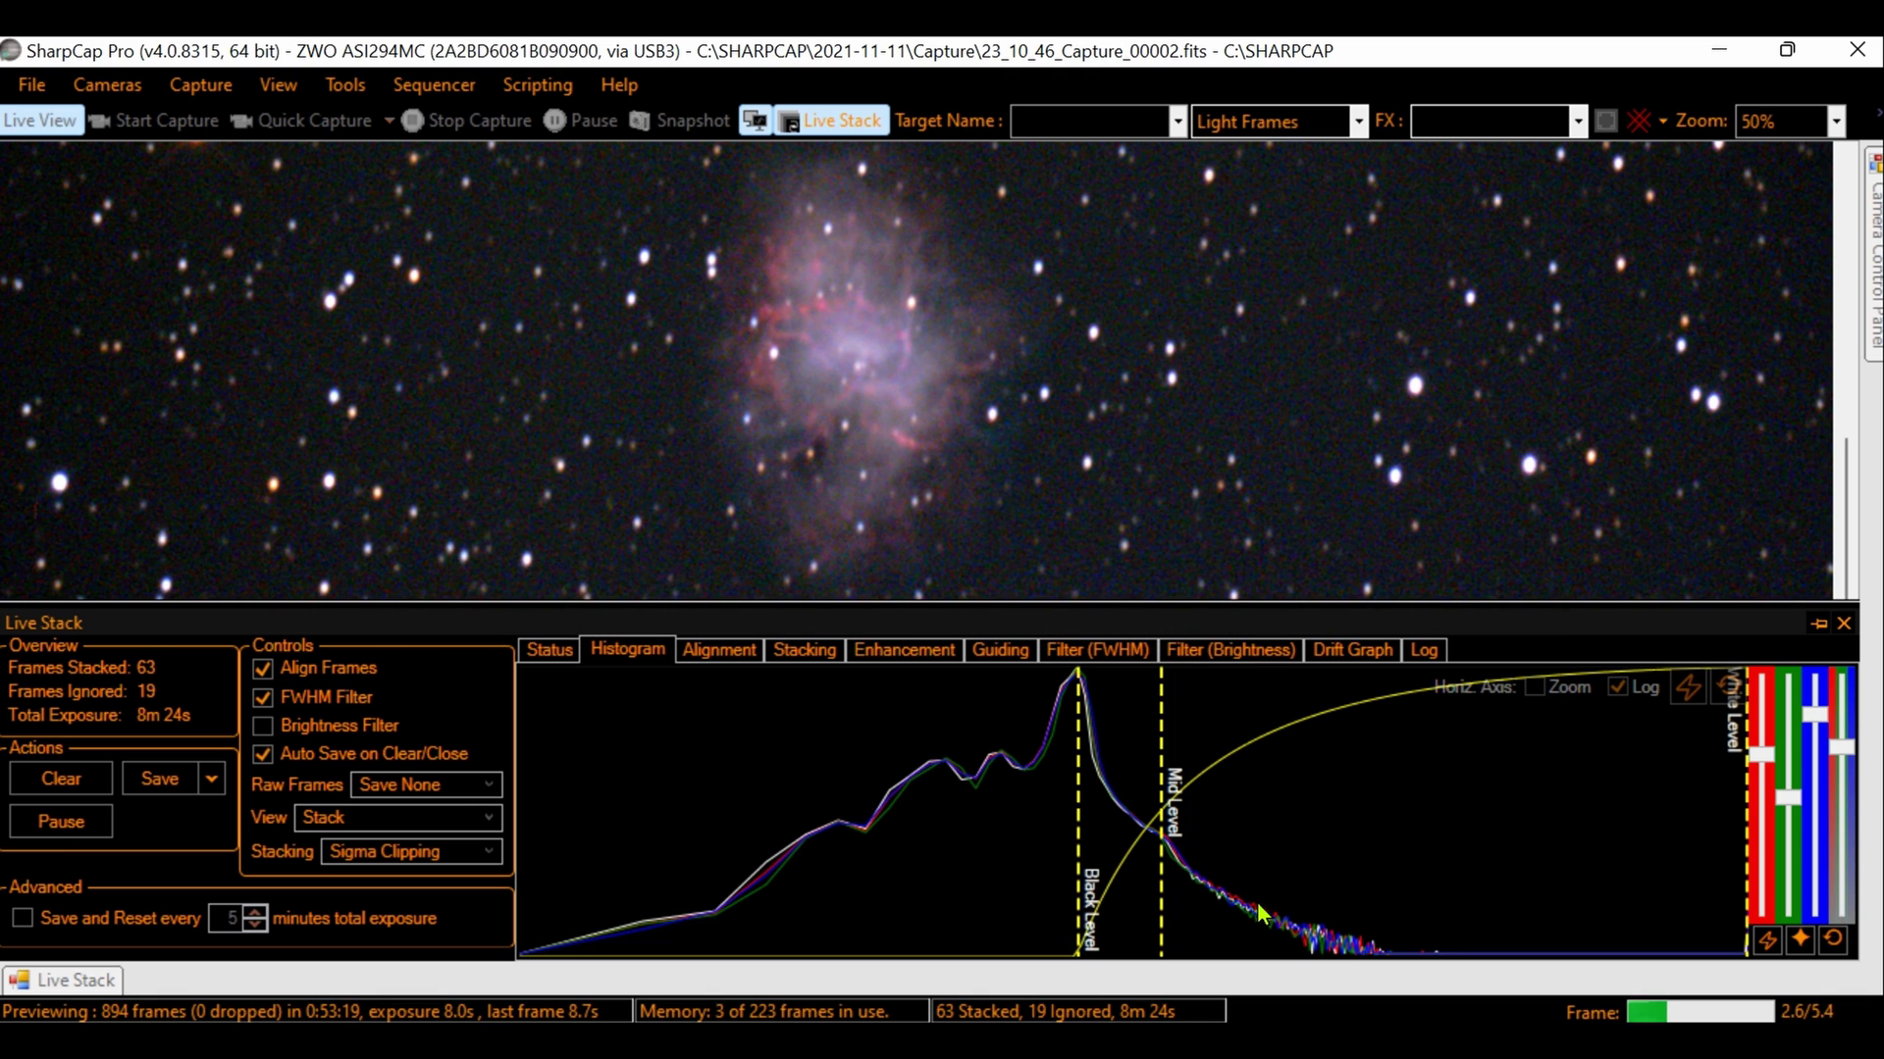
{"action": "left_click", "coordinate": [1534, 687]}
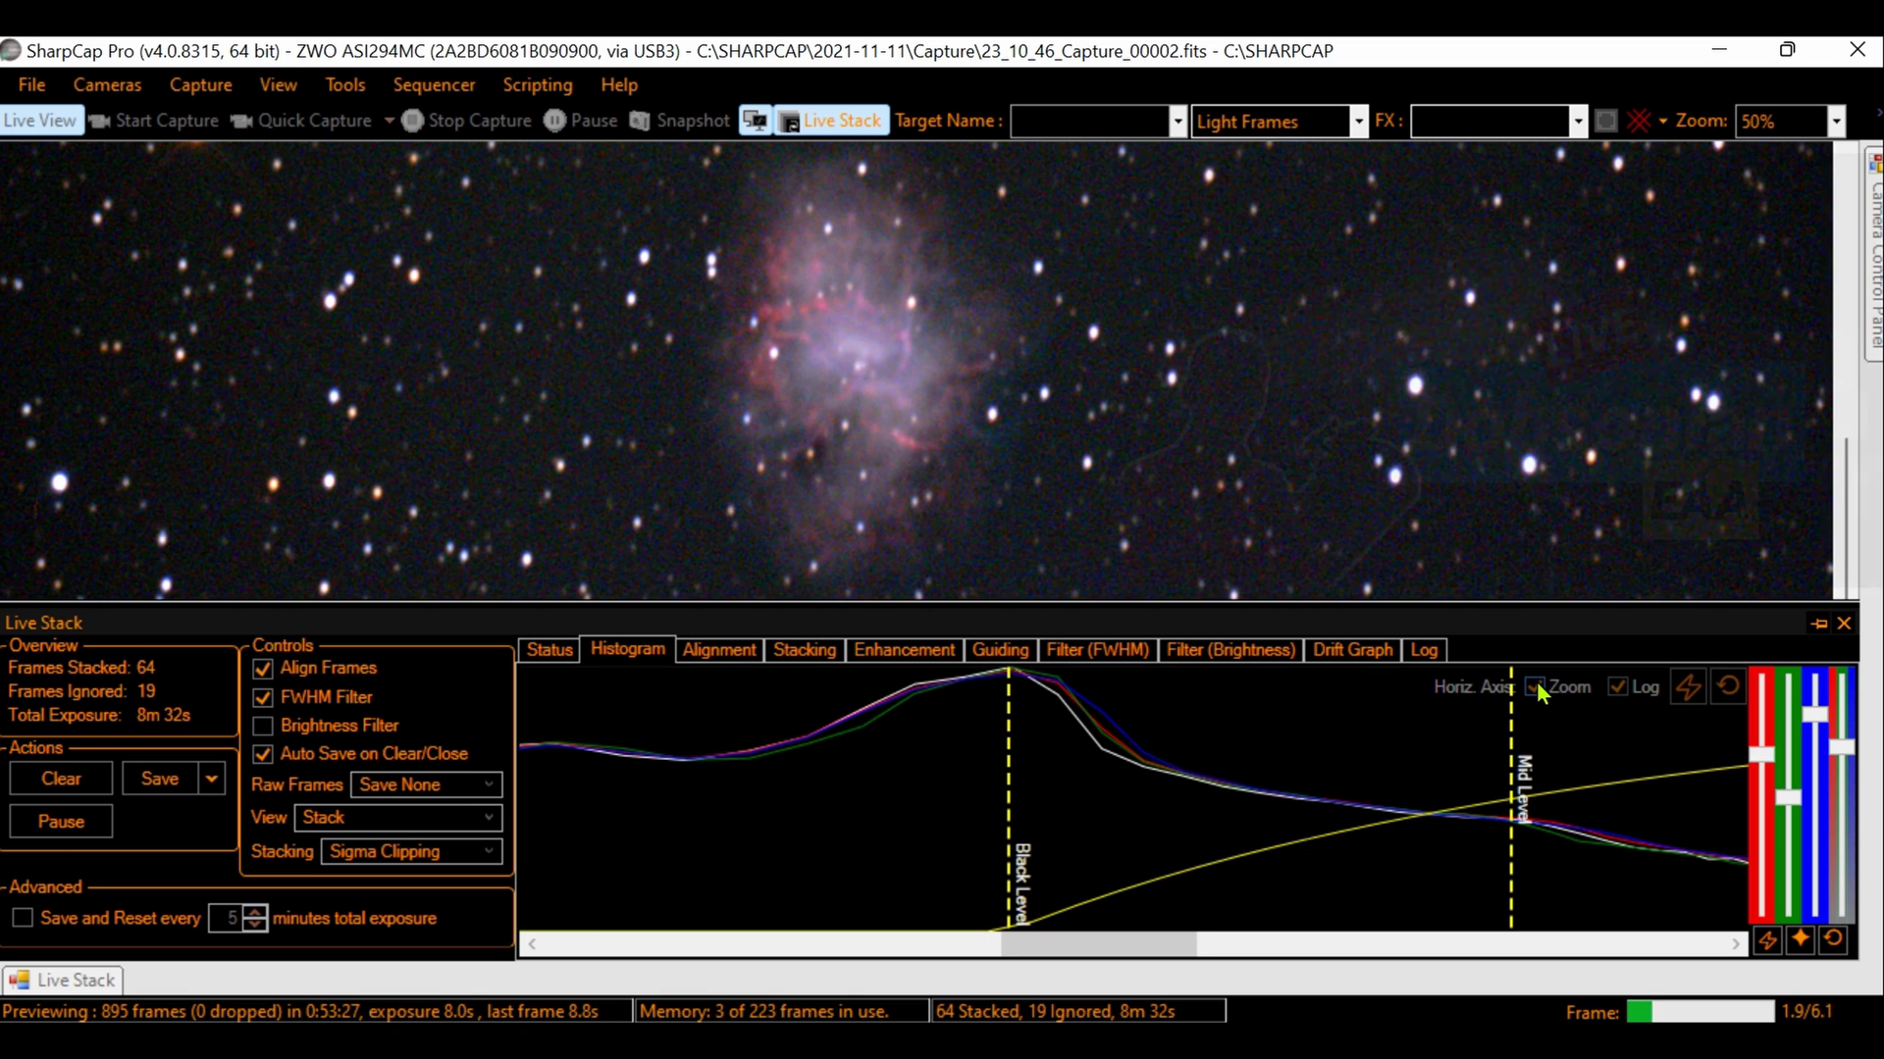
{"action": "left_click", "coordinate": [1537, 689]}
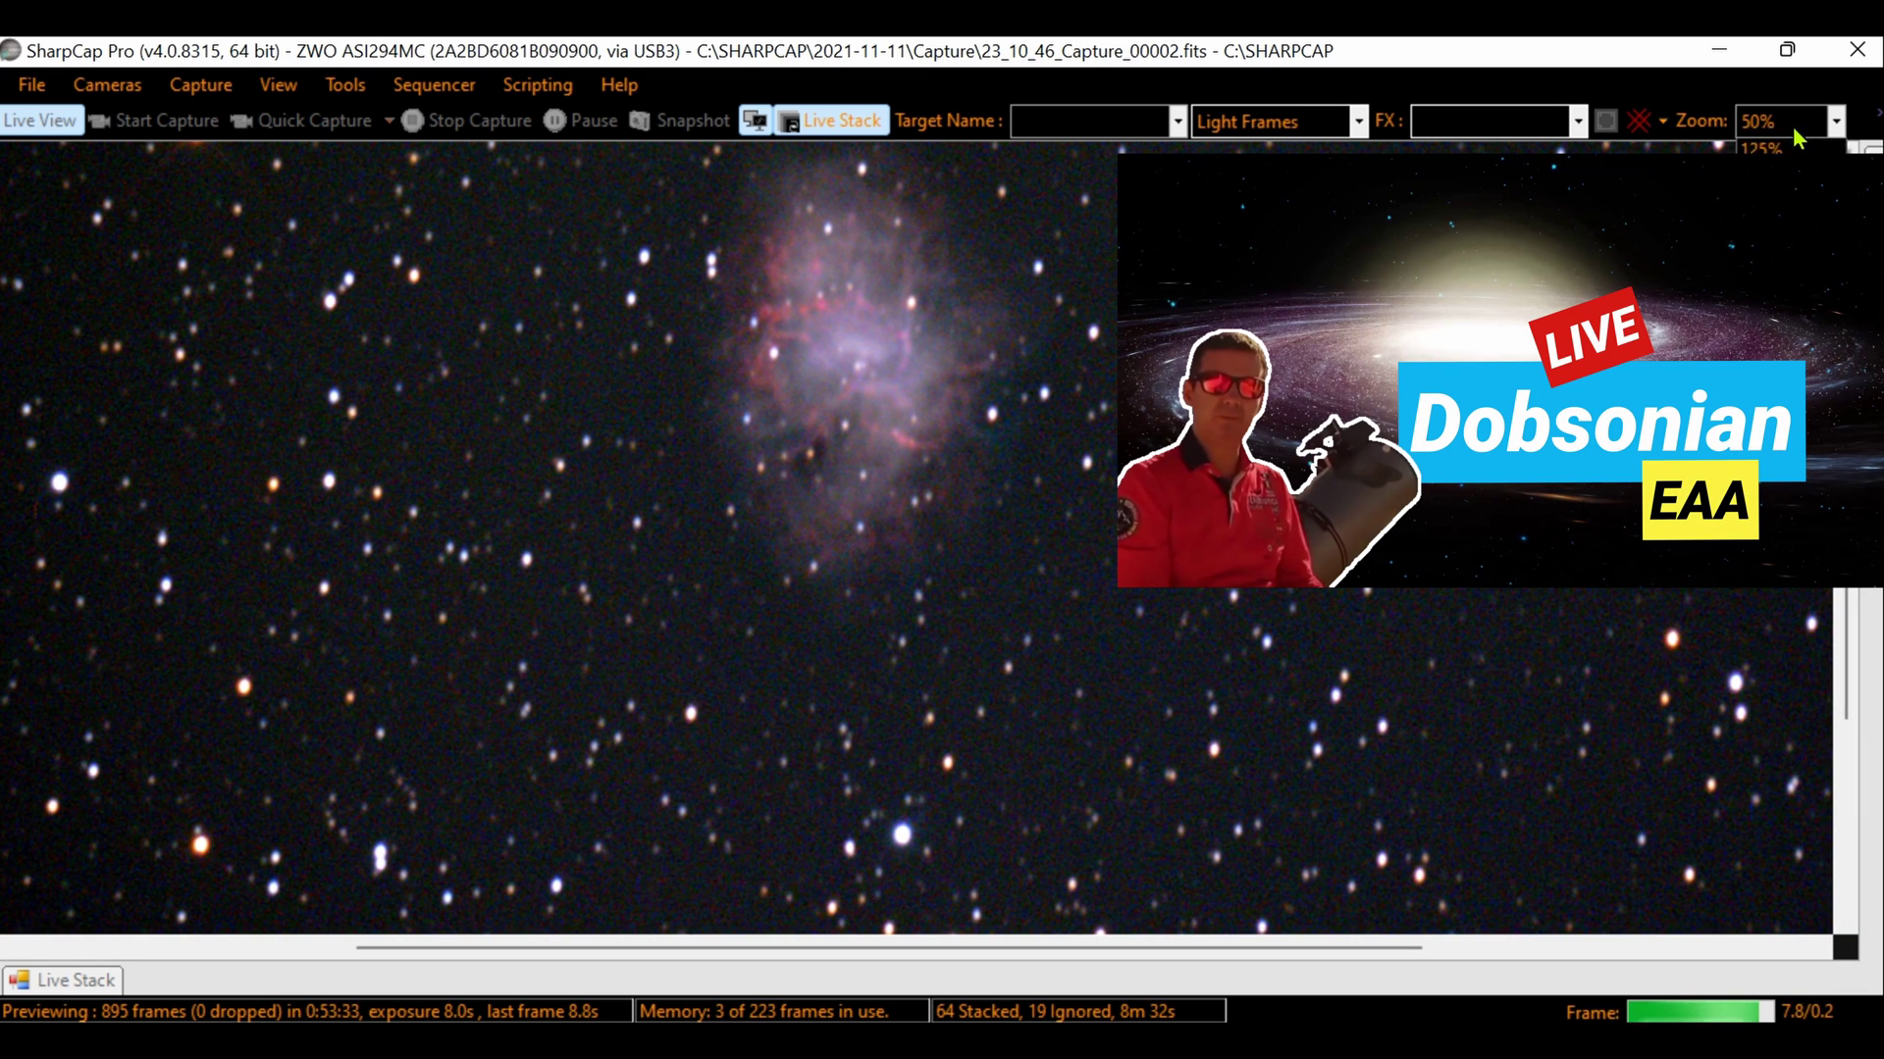
Step: Display the stacked Crab Nebula at 40% zoom and centre it horizontally in the view
{"action": "key", "text": "Home"}
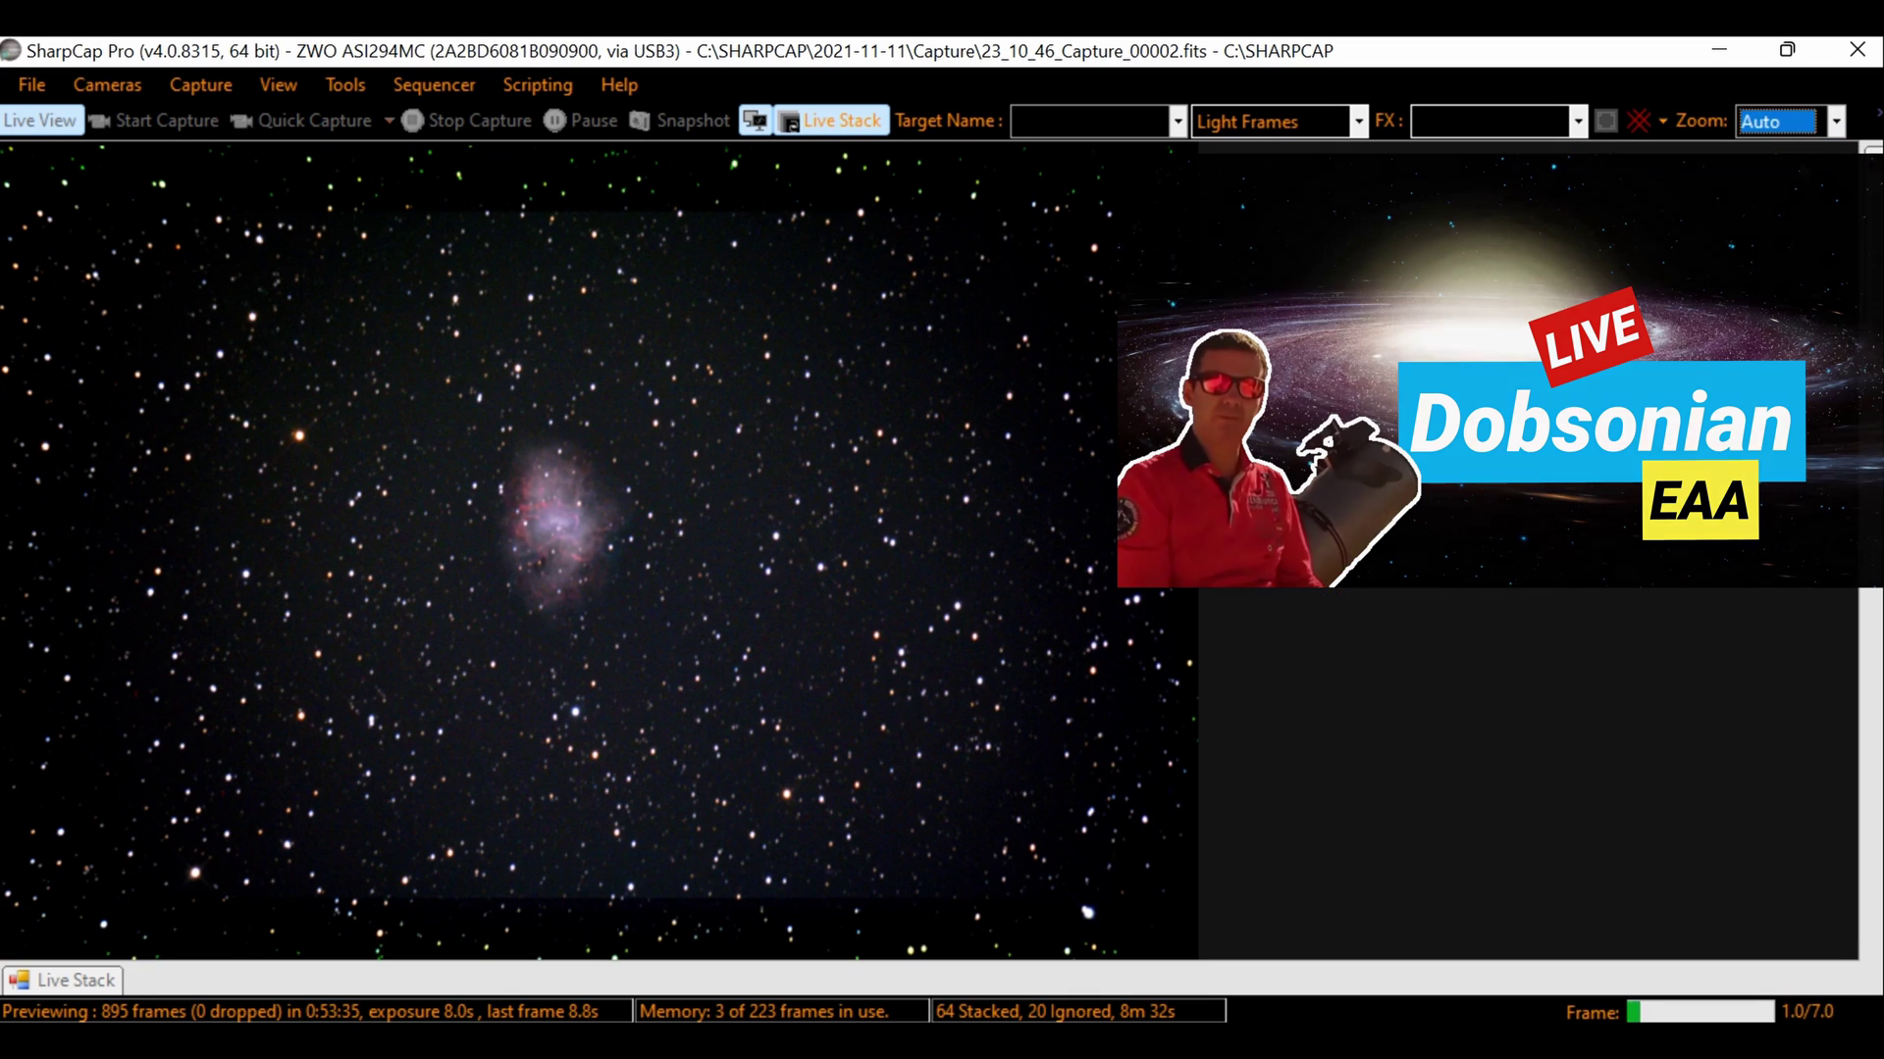
{"action": "left_click", "coordinate": [1836, 121]}
{"action": "left_click", "coordinate": [1813, 196]}
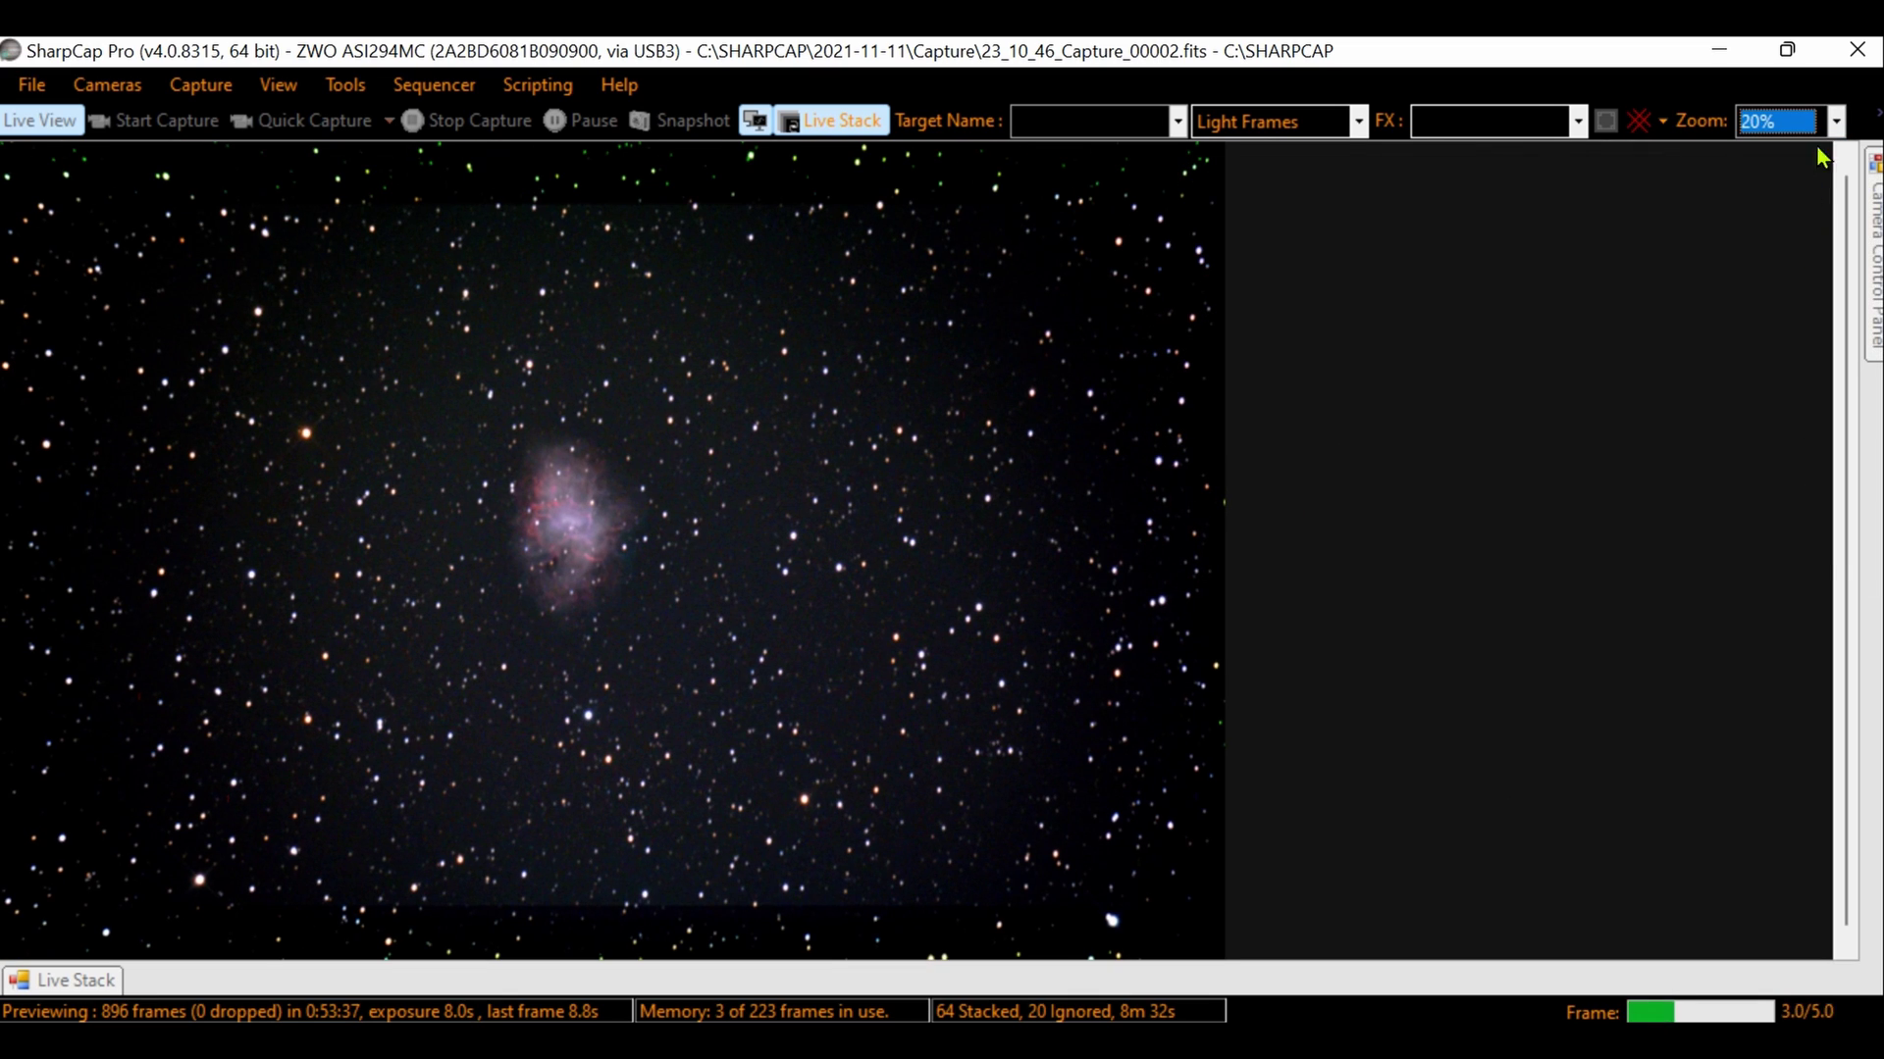
{"action": "left_click", "coordinate": [1835, 120]}
{"action": "left_click", "coordinate": [1777, 261]}
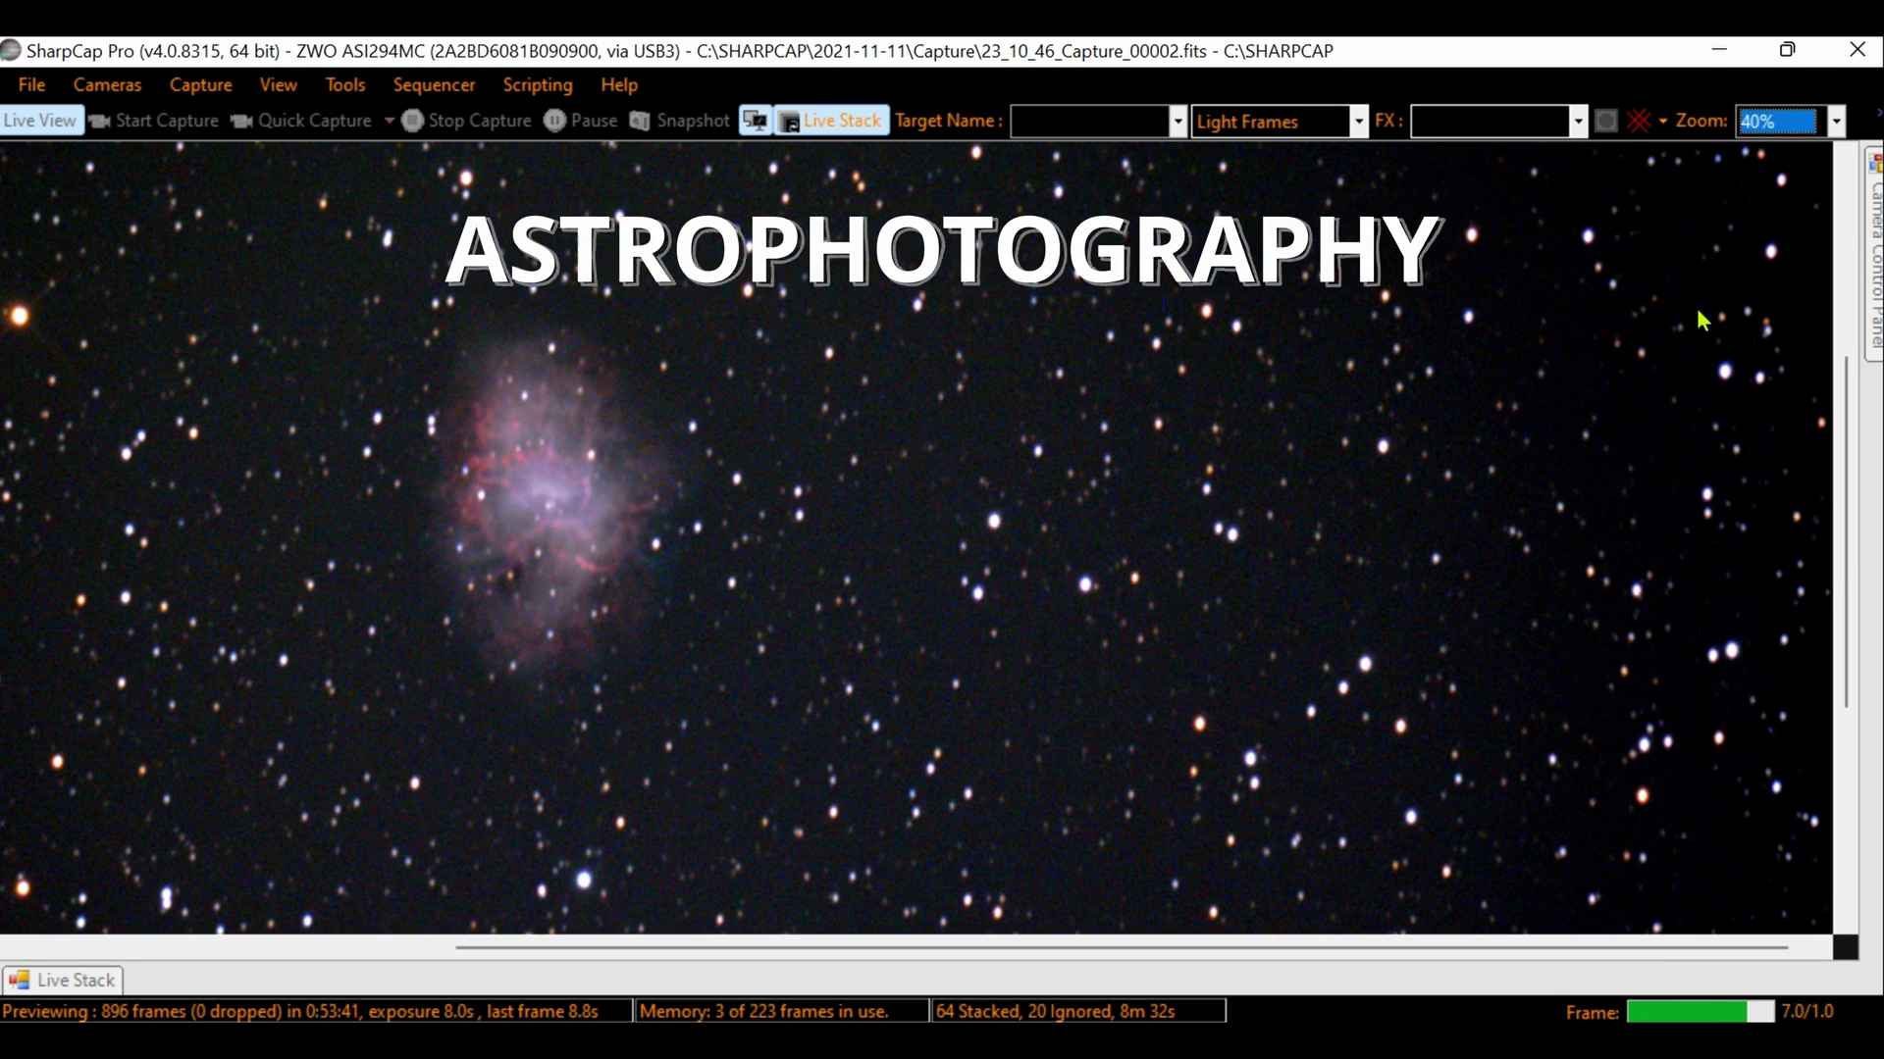
{"action": "left_click_drag", "start_coordinate": [967, 950], "coordinate": [722, 971]}
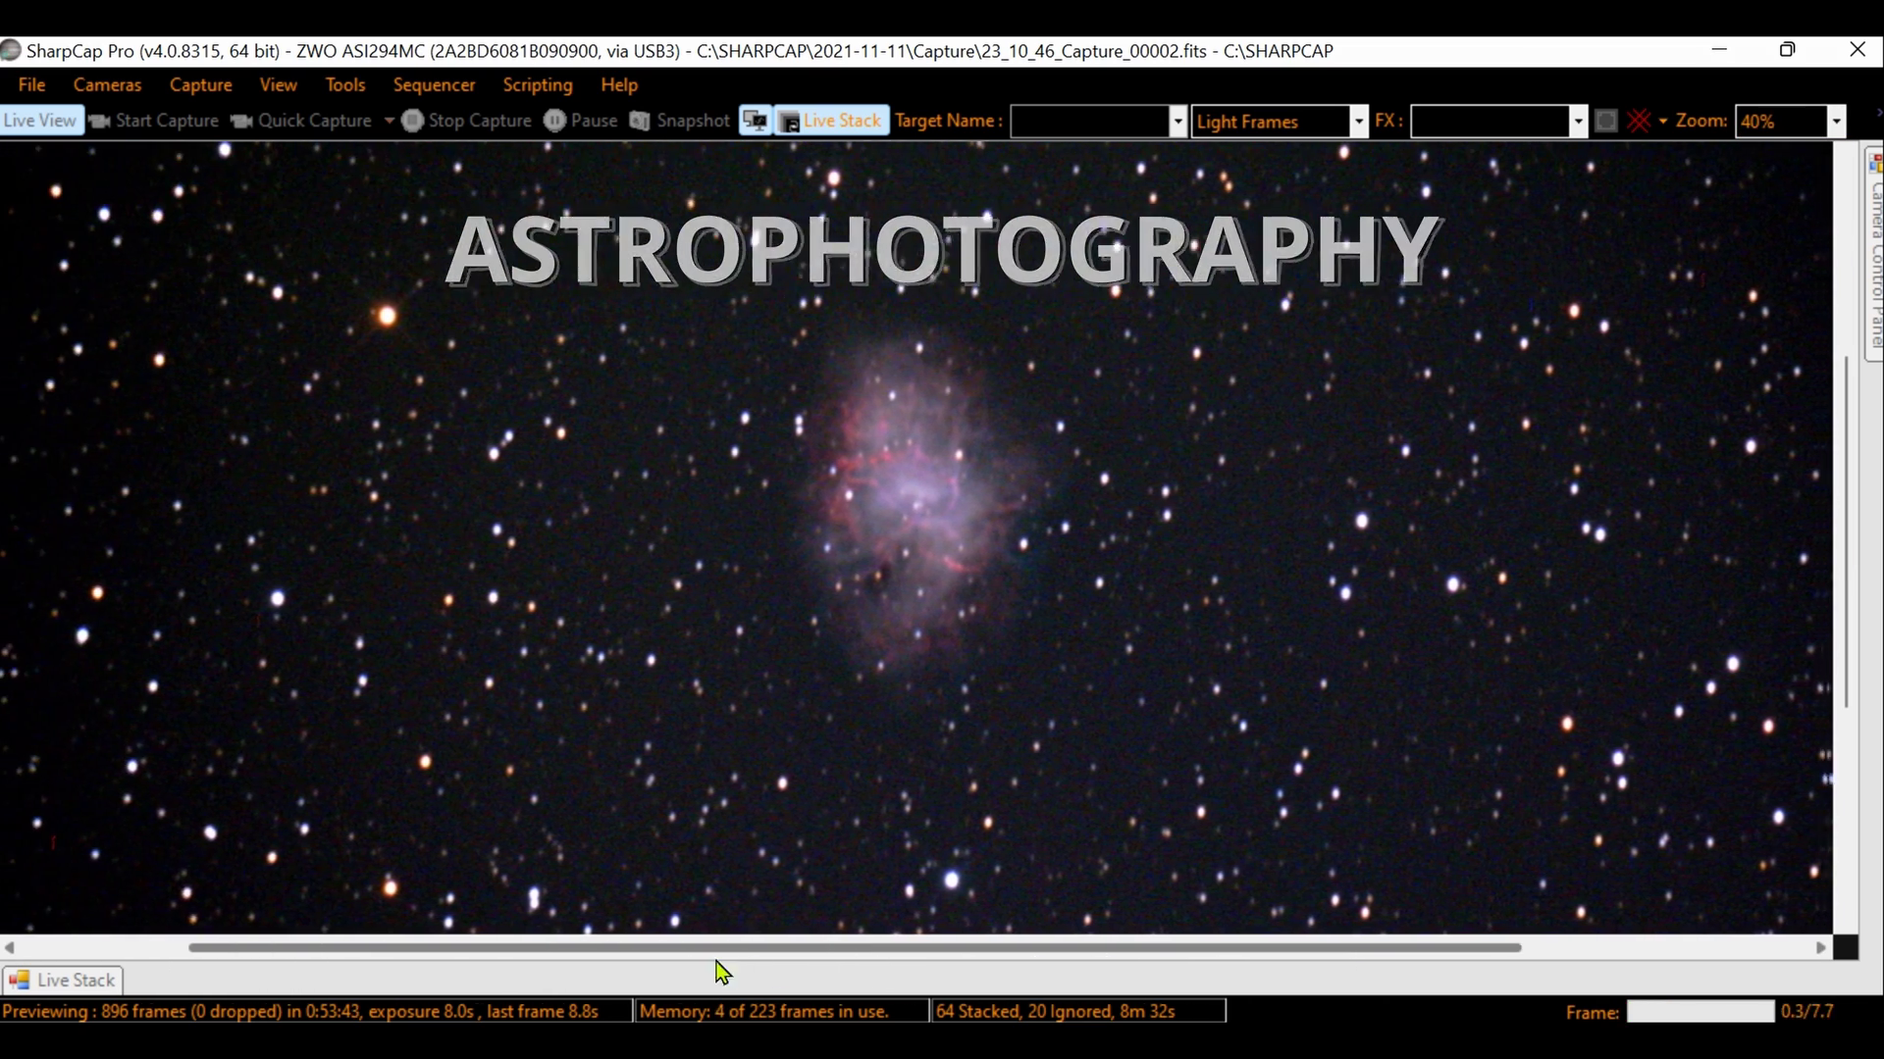